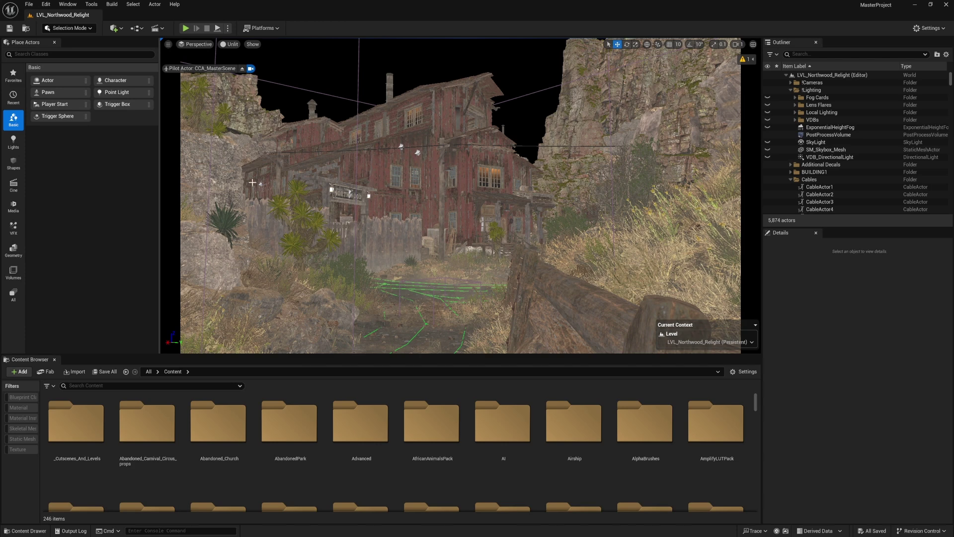
# Step: Enable MegaLights under Direct Lighting in the project's engine rendering settings
pyautogui.click(46, 4)
pyautogui.click(79, 121)
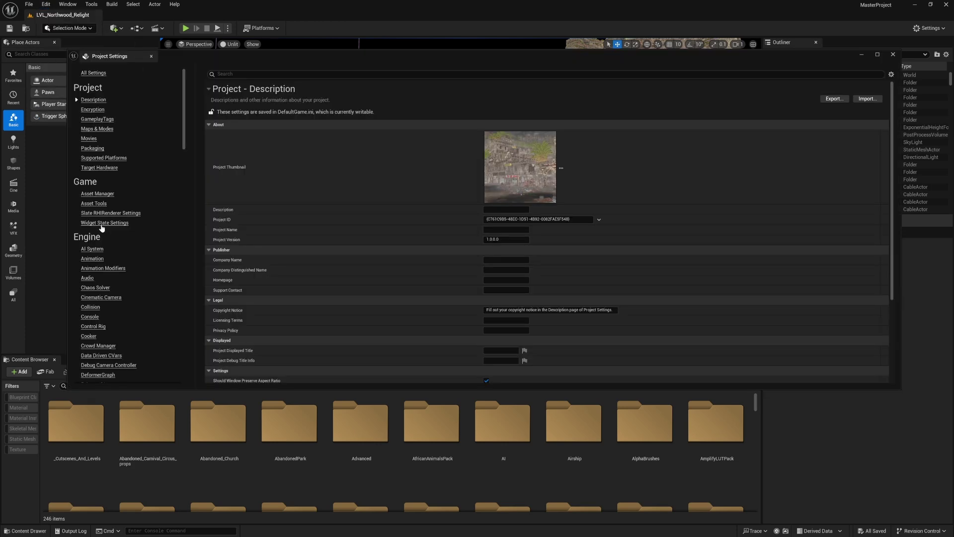
pyautogui.scroll(-10, 102, 227)
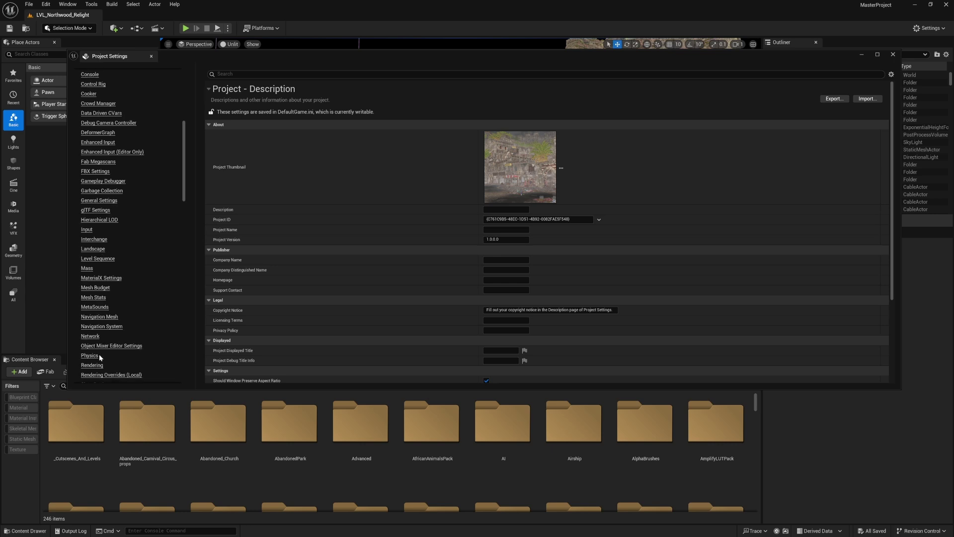
pyautogui.click(93, 364)
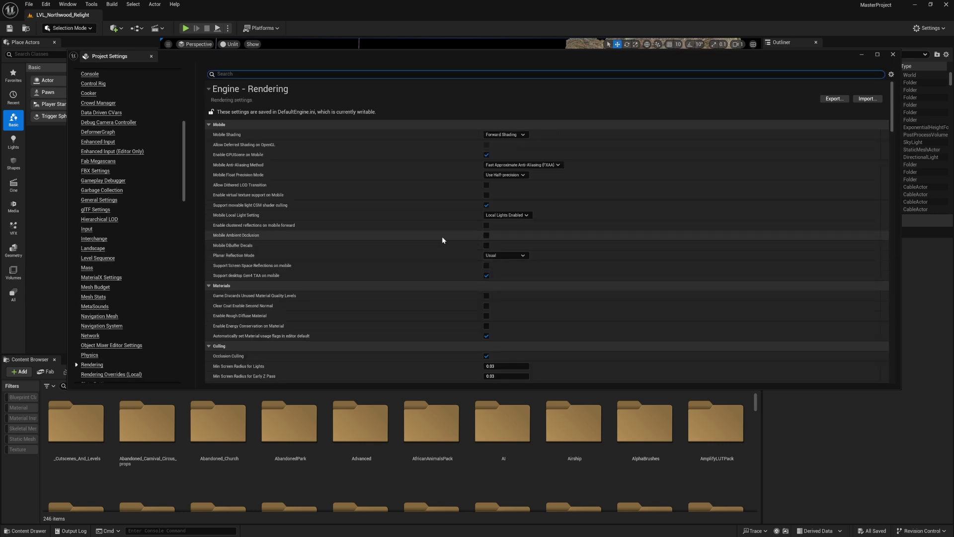
pyautogui.scroll(-10, 440, 236)
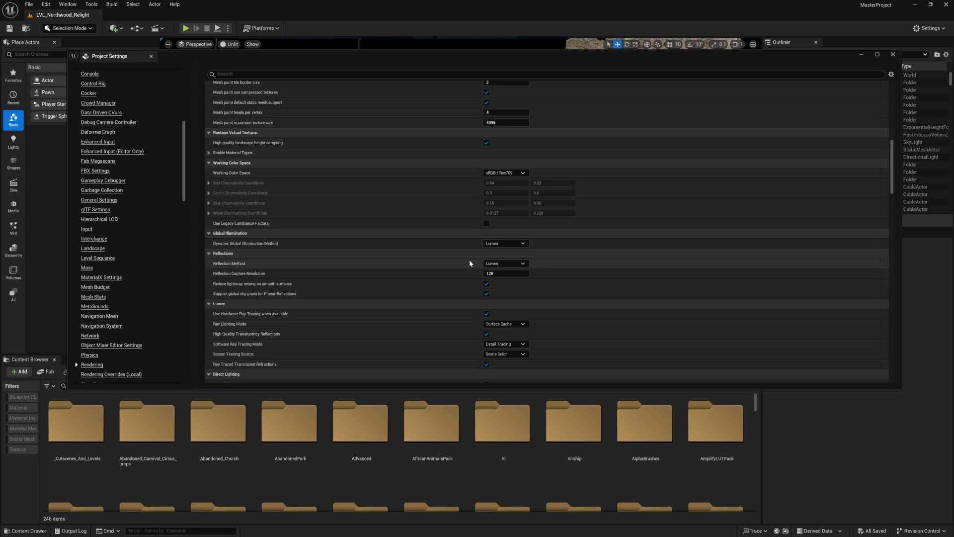
pyautogui.scroll(-5, 470, 263)
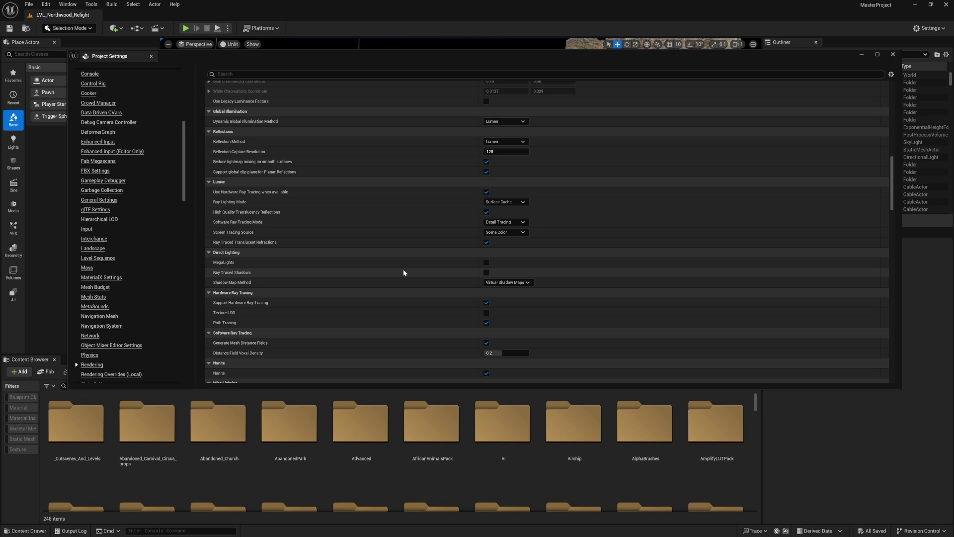
pyautogui.moveTo(230, 196)
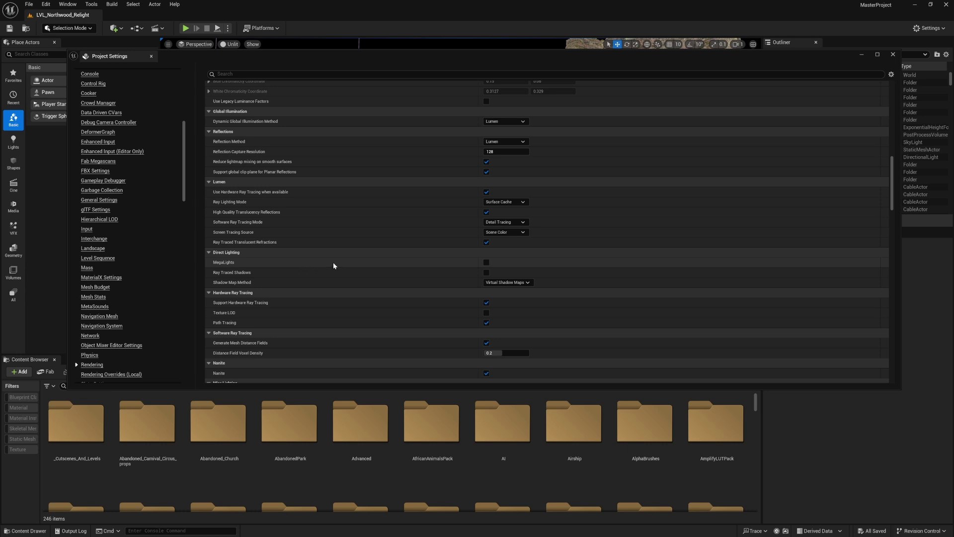
pyautogui.click(486, 262)
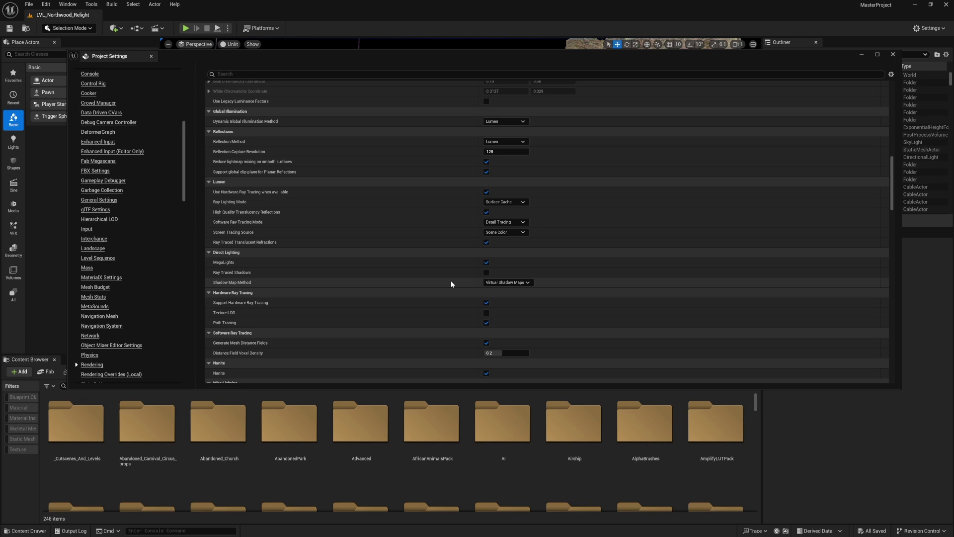
# Step: Open the Windows platform page in the project settings to review its options
pyautogui.scroll(-3, 452, 280)
pyautogui.moveTo(184, 182); pyautogui.dragTo(184, 240)
pyautogui.scroll(-10, 129, 281)
pyautogui.scroll(-2, 97, 361)
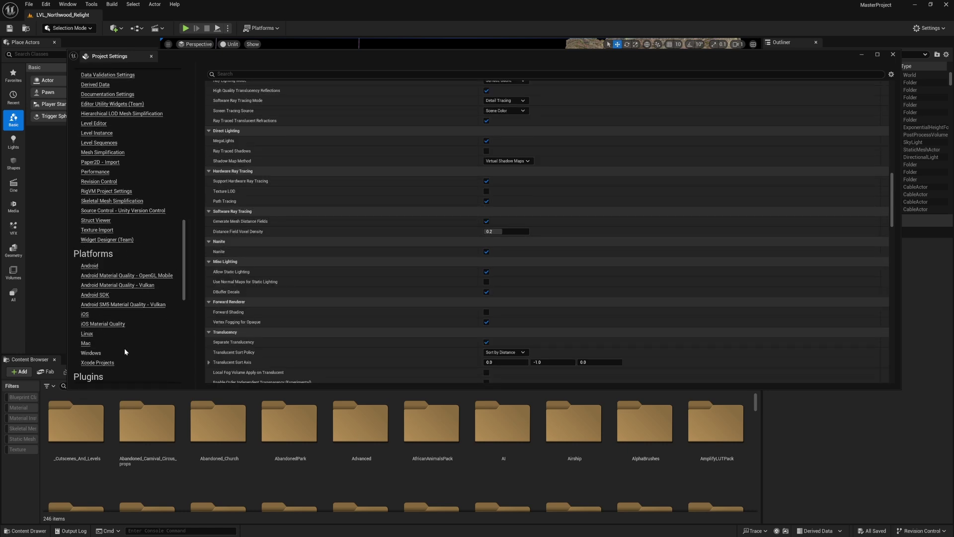
pyautogui.click(91, 353)
pyautogui.scroll(9, 456, 205)
pyautogui.scroll(5, 455, 202)
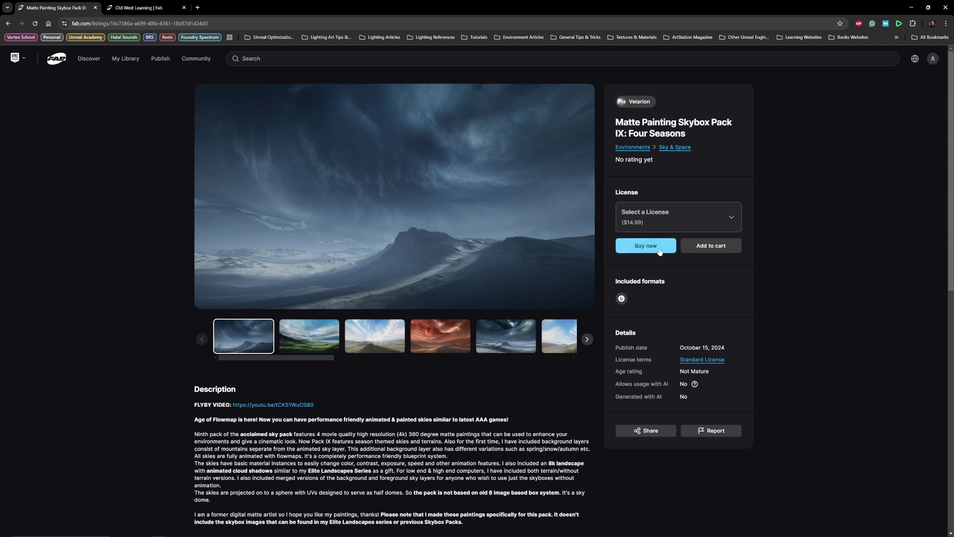
# Step: Switch back to Unreal Editor, make SM_Skybox_Mesh visible and inspect the painted sky outside the piloted camera
pyautogui.click(911, 7)
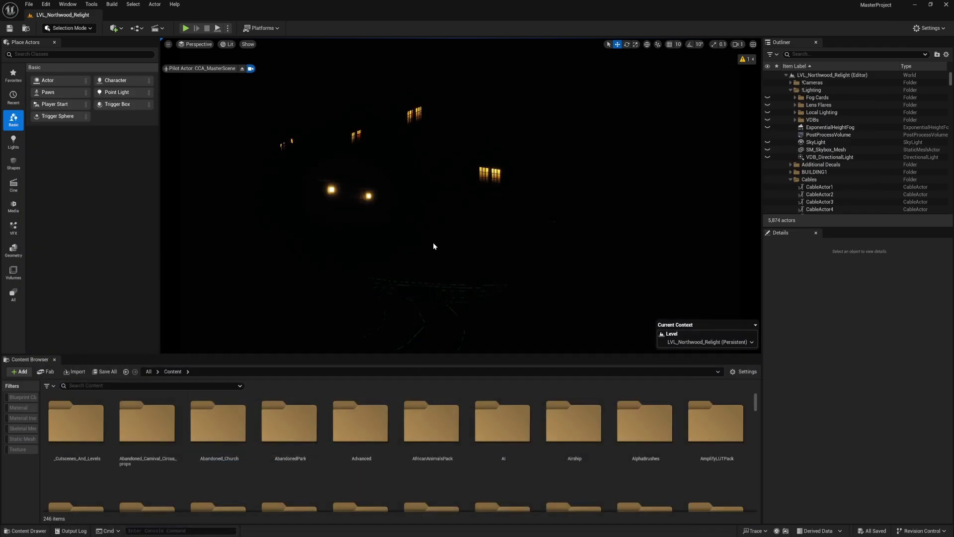
pyautogui.click(768, 149)
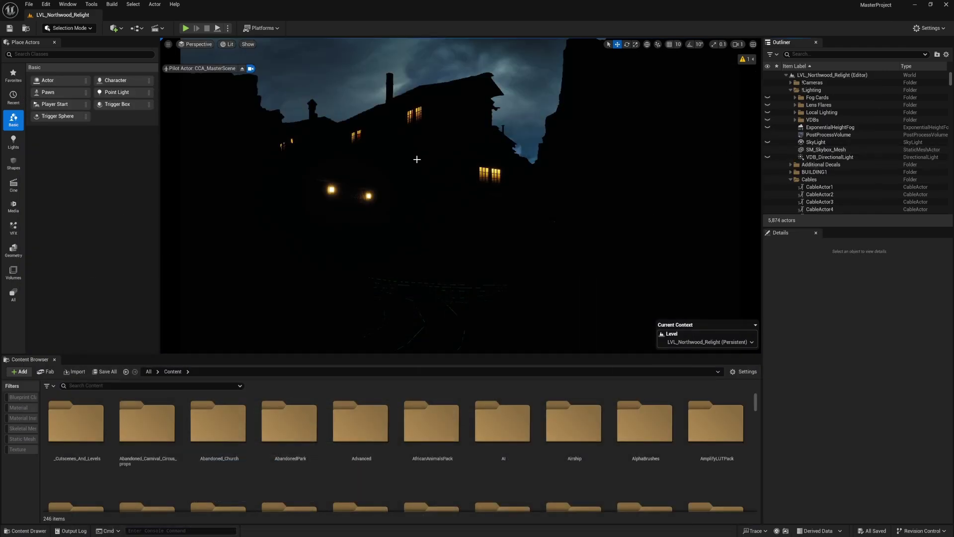
pyautogui.click(243, 69)
pyautogui.moveTo(275, 91); pyautogui.dragTo(275, 46, button='right')
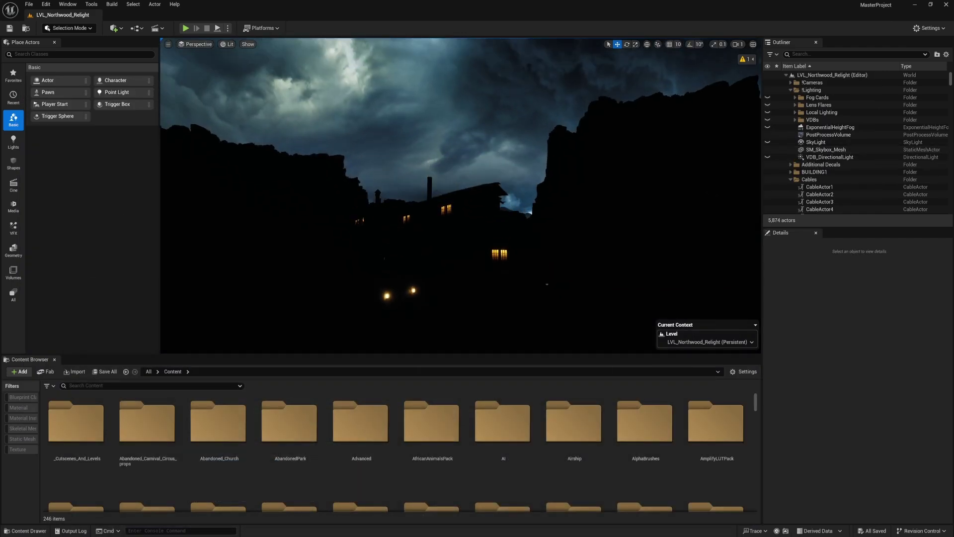
pyautogui.click(489, 103)
pyautogui.moveTo(512, 117); pyautogui.dragTo(513, 117, button='right')
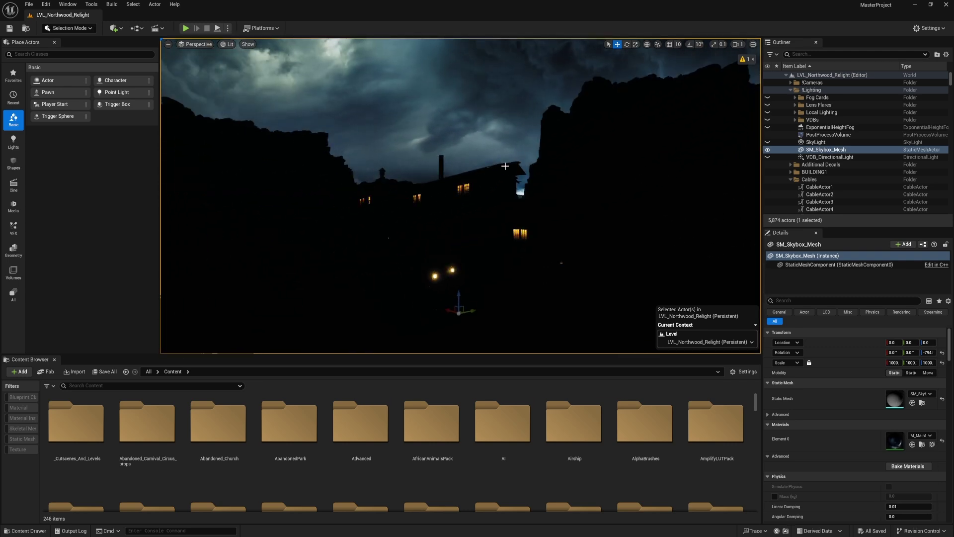
pyautogui.moveTo(499, 168); pyautogui.dragTo(497, 193, button='right')
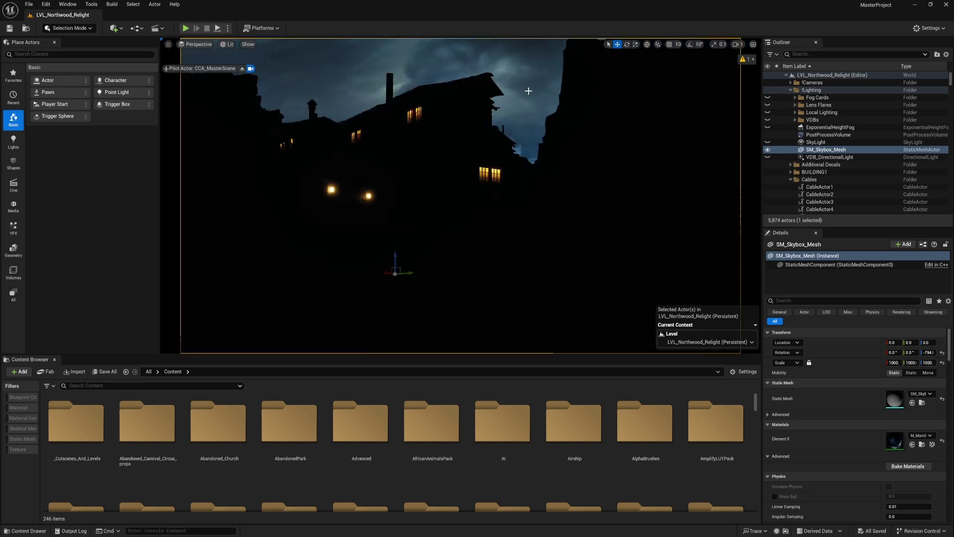
# Step: Select the SkyLight actor in the Lighting folder and make it visible in the level
pyautogui.click(795, 142)
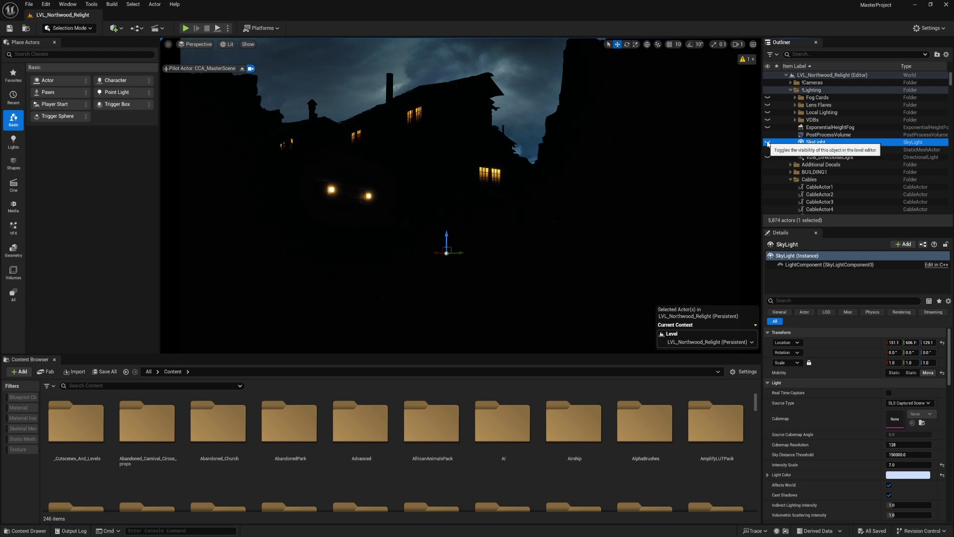
pyautogui.click(767, 143)
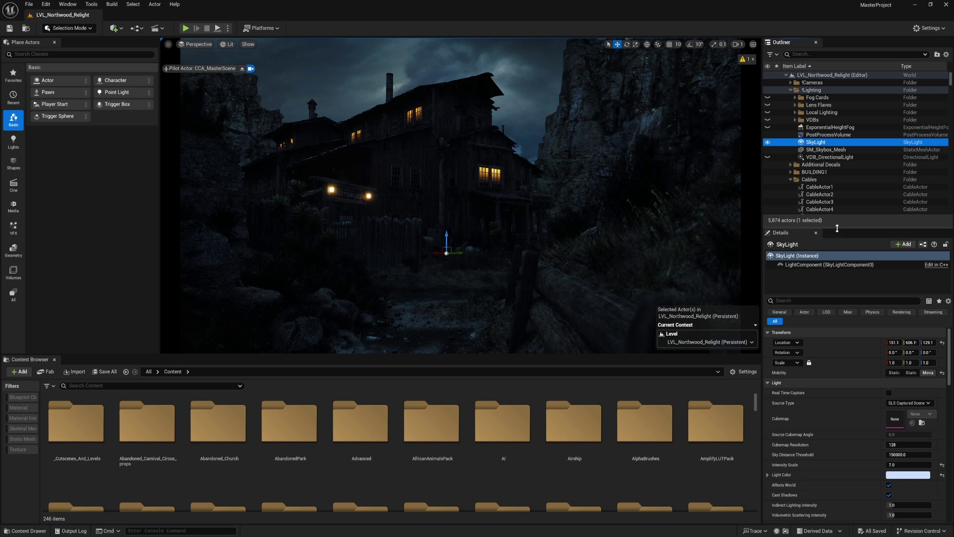
pyautogui.moveTo(837, 229); pyautogui.dragTo(842, 170)
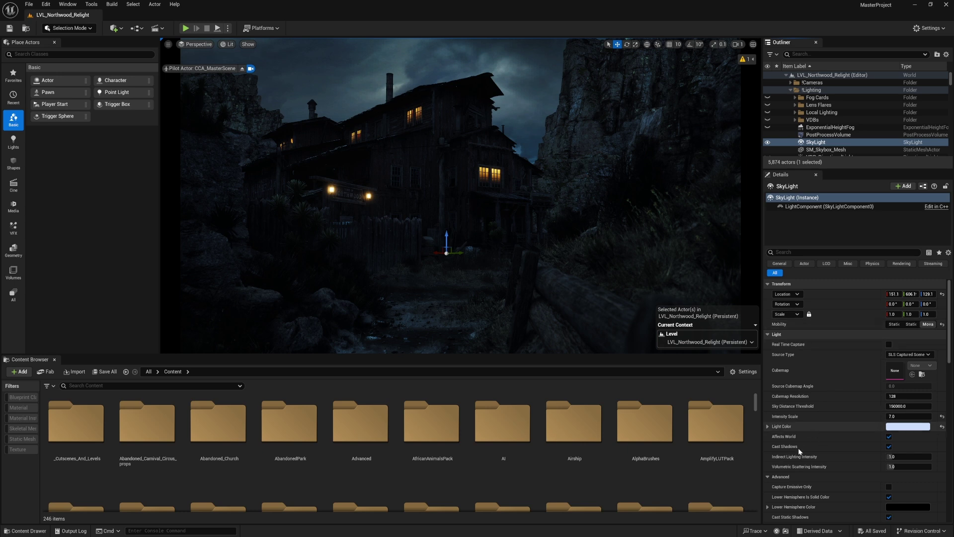
# Step: Review the SkyLight's intensity scale, light color and remaining shadow and occlusion settings
pyautogui.scroll(-2, 829, 388)
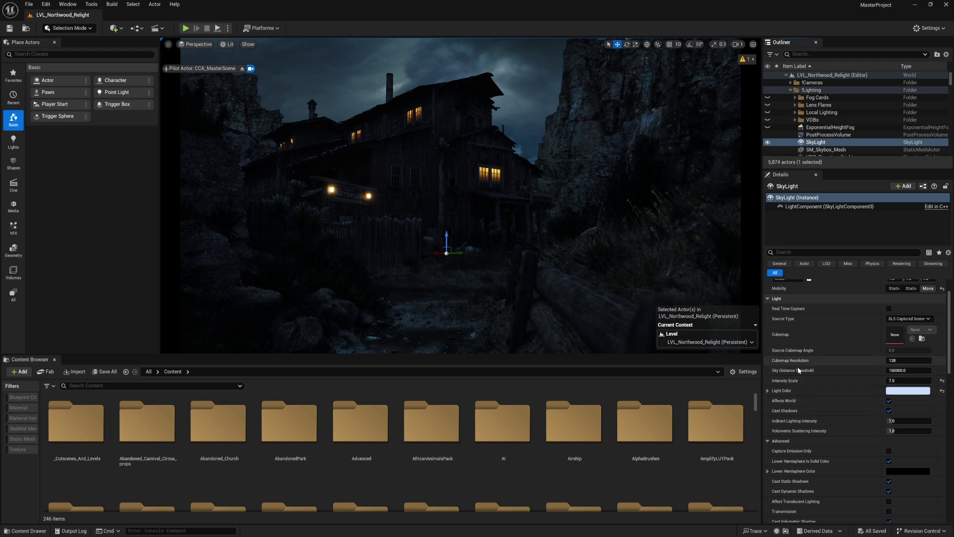
pyautogui.click(895, 392)
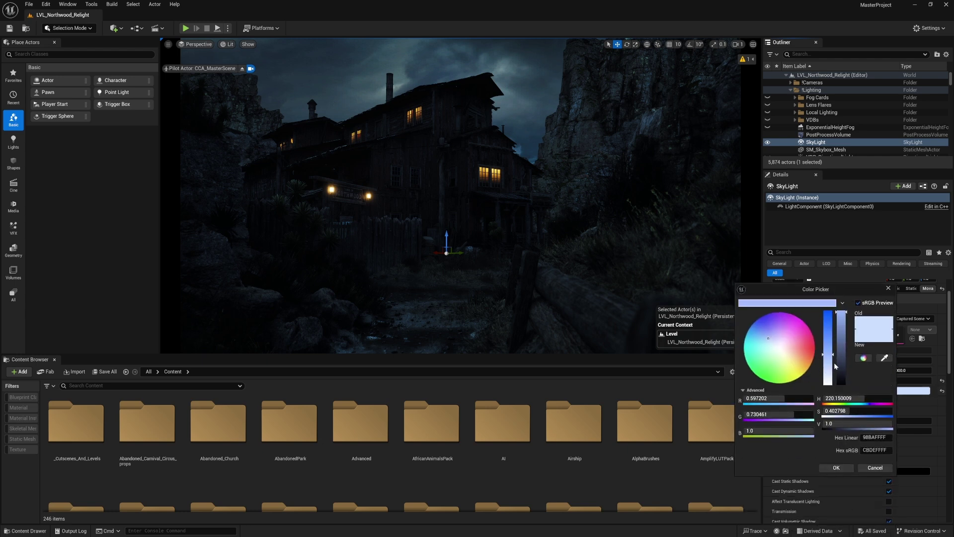
pyautogui.click(836, 467)
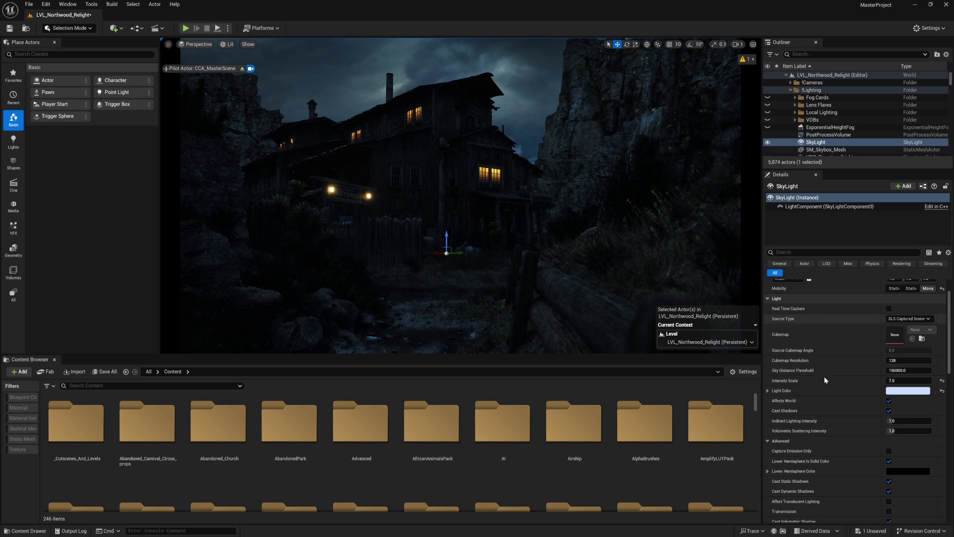
pyautogui.scroll(-5, 830, 391)
pyautogui.scroll(-4, 829, 391)
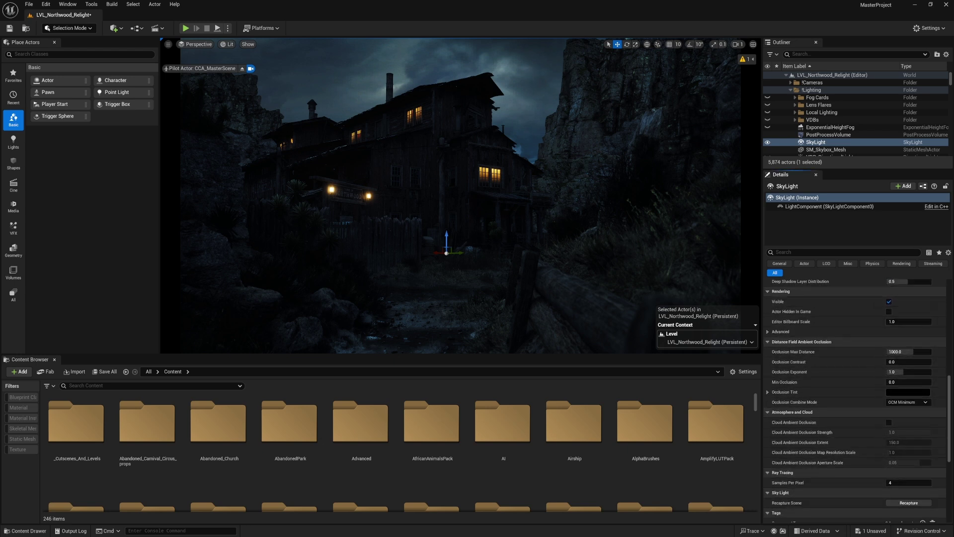
pyautogui.scroll(5, 854, 286)
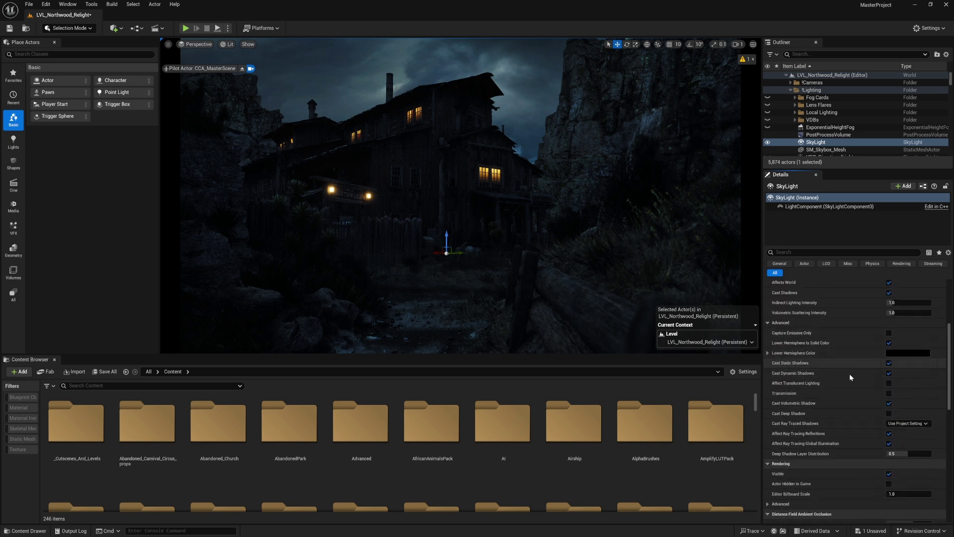
pyautogui.scroll(4, 846, 440)
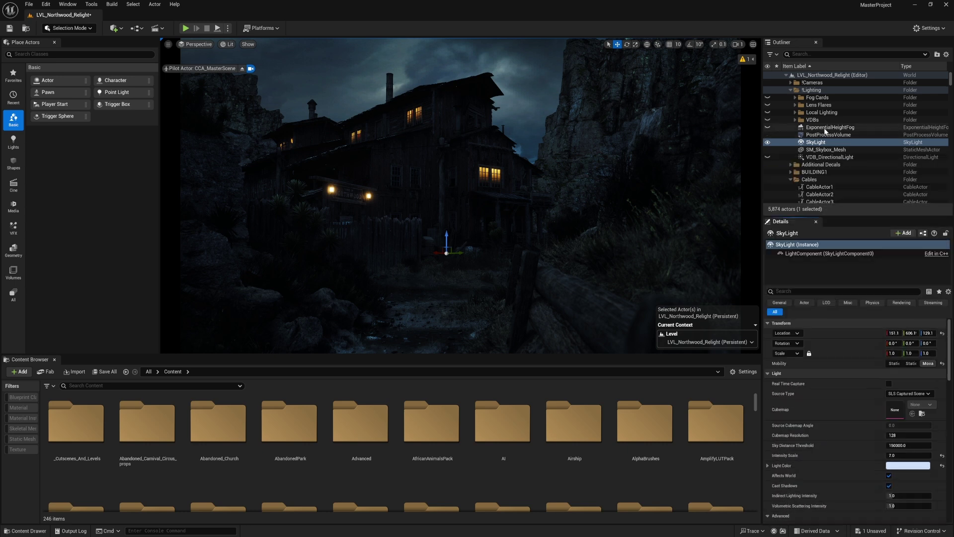
# Step: Make the ExponentialHeightFog actor visible and inspect its Fog Inscattering Color
pyautogui.click(825, 128)
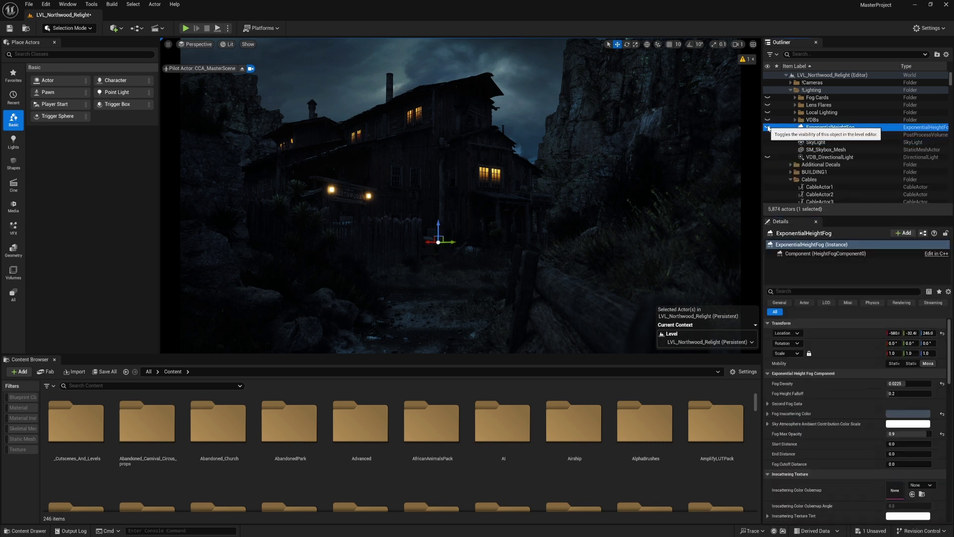
pyautogui.click(768, 128)
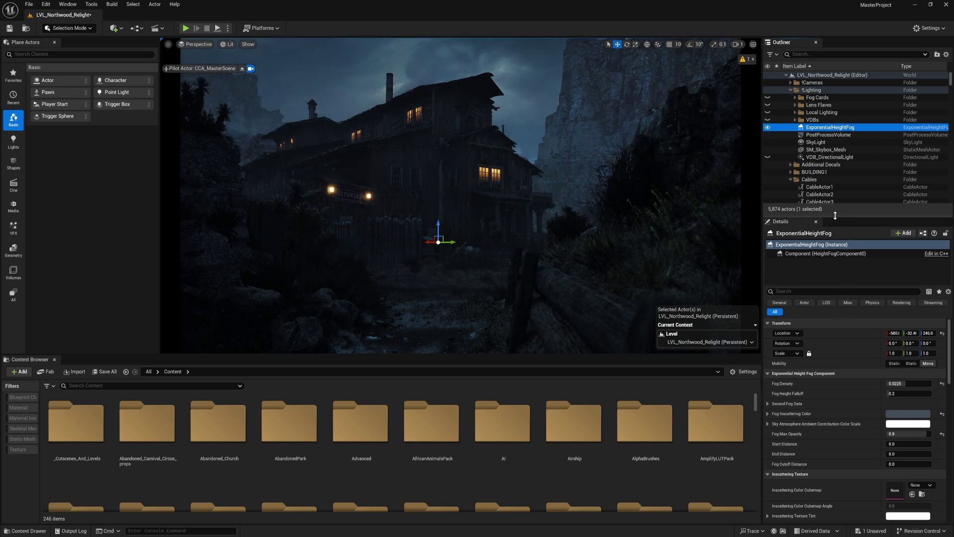
pyautogui.moveTo(836, 215); pyautogui.dragTo(835, 156)
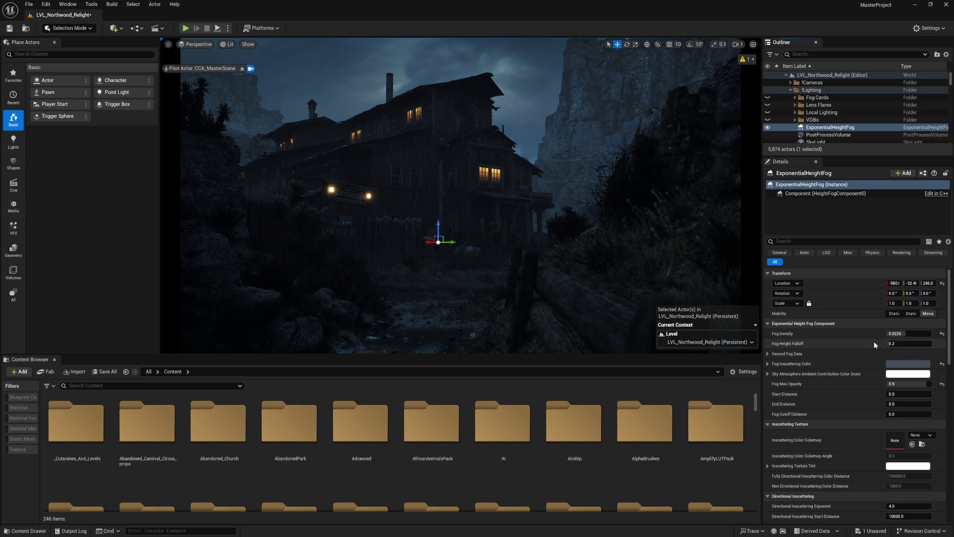
pyautogui.click(897, 366)
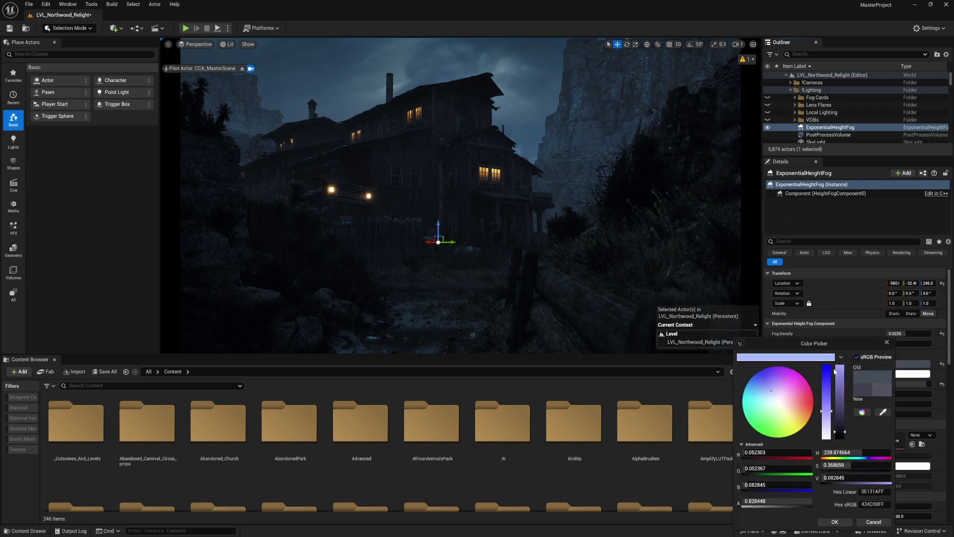
pyautogui.moveTo(811, 341); pyautogui.dragTo(771, 317)
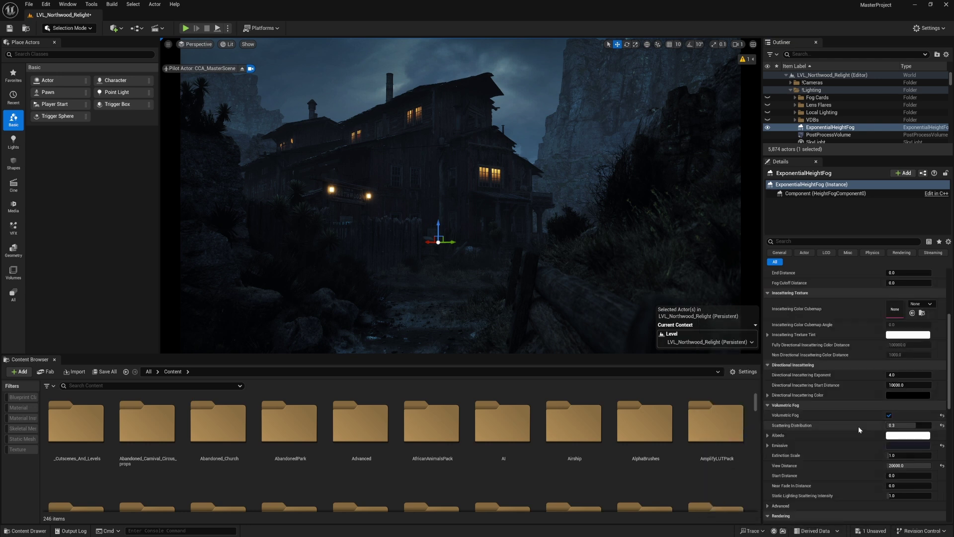
# Step: Try different brightness values for the volumetric fog's Emissive color on ExponentialHeightFog
pyautogui.click(900, 447)
pyautogui.moveTo(813, 351); pyautogui.dragTo(677, 308)
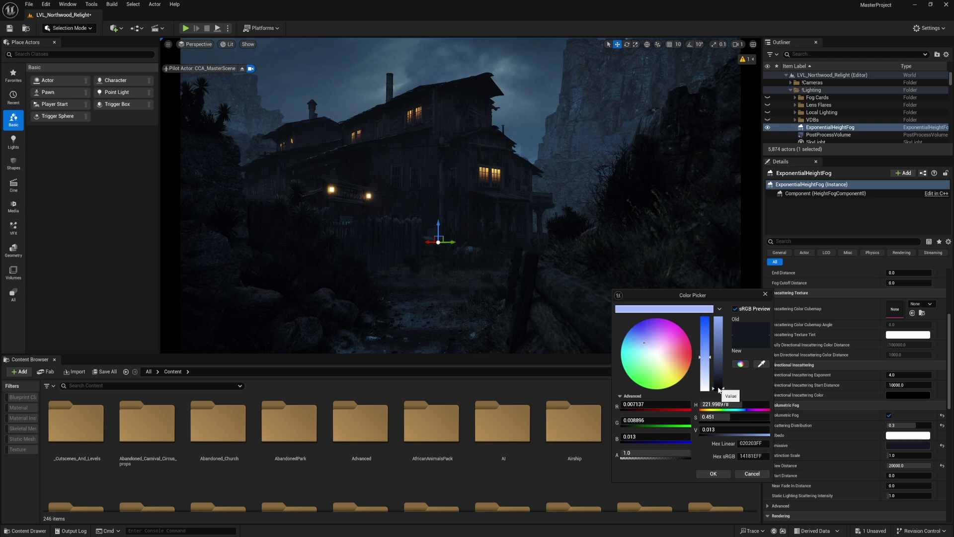
pyautogui.moveTo(719, 391); pyautogui.dragTo(714, 360)
pyautogui.click(752, 473)
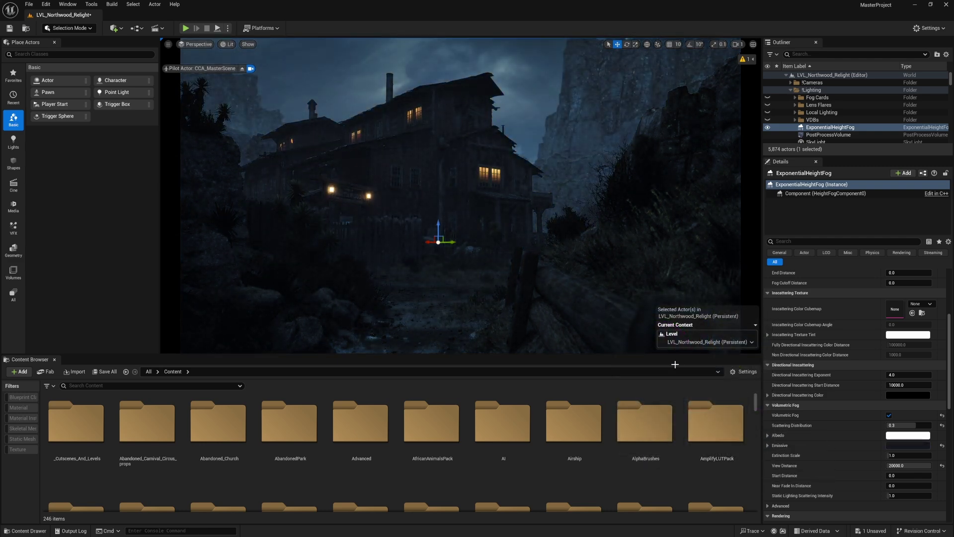
pyautogui.click(900, 446)
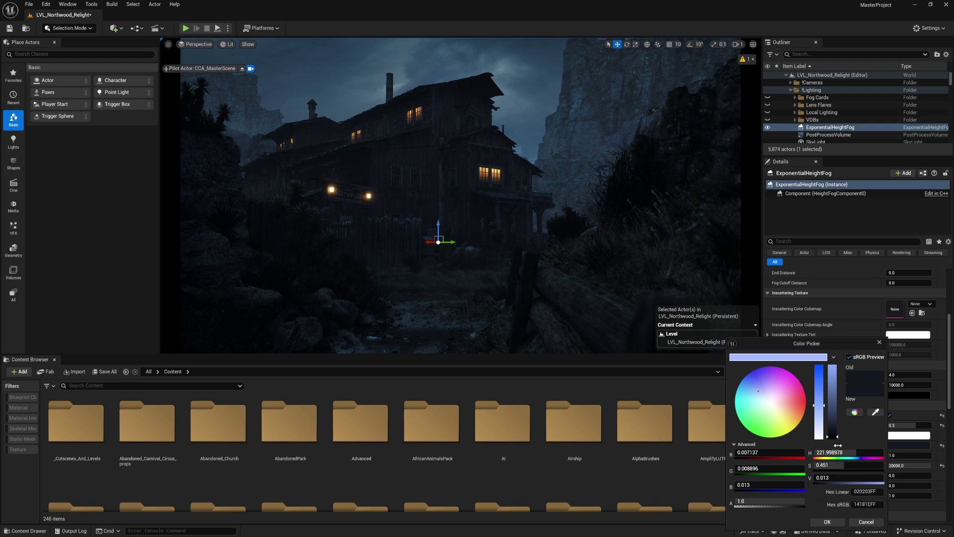
pyautogui.moveTo(835, 437); pyautogui.dragTo(833, 445)
pyautogui.press('Escape')
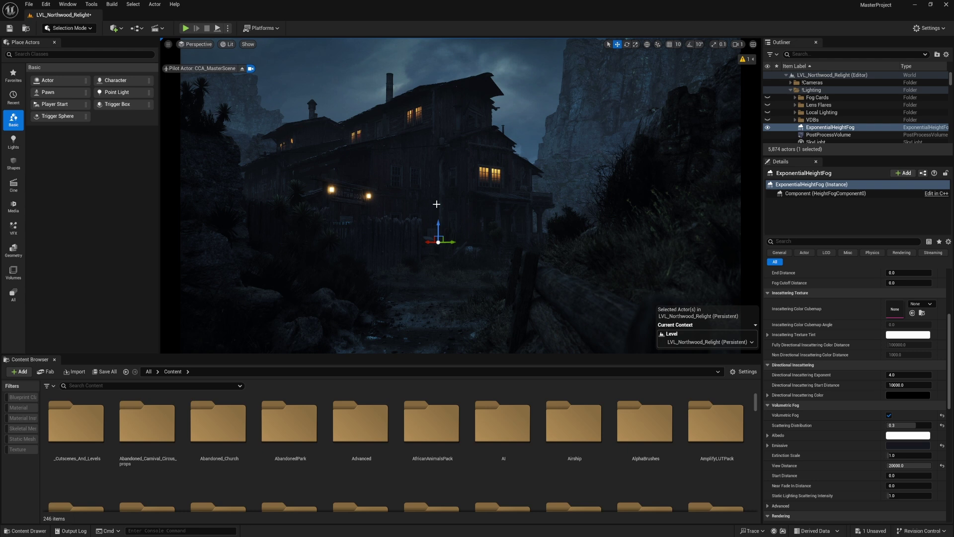
pyautogui.scroll(-1, 850, 388)
pyautogui.moveTo(789, 423)
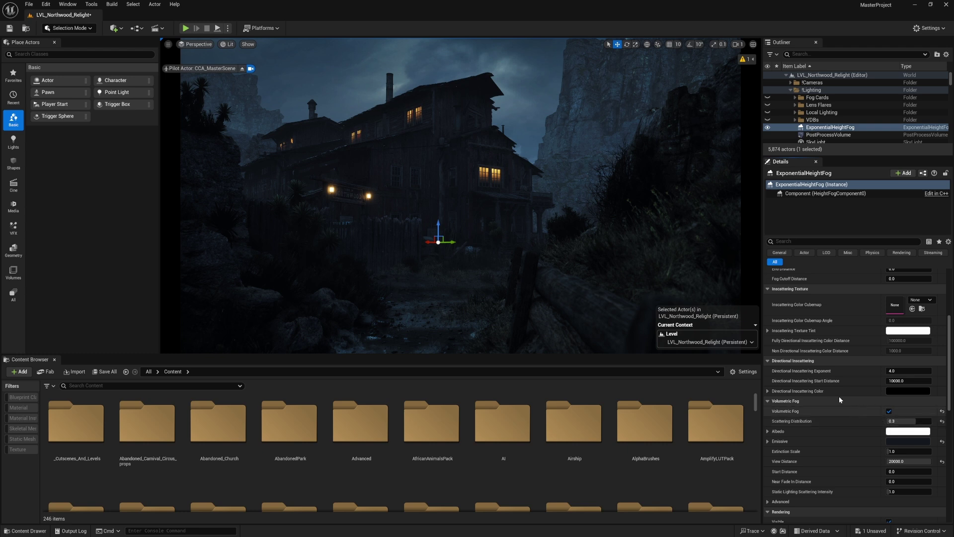
# Step: Expand the Local Lighting folder and make PointLight and PointLight2 visible to light the building's sign and fence
pyautogui.moveTo(845, 155); pyautogui.dragTo(845, 209)
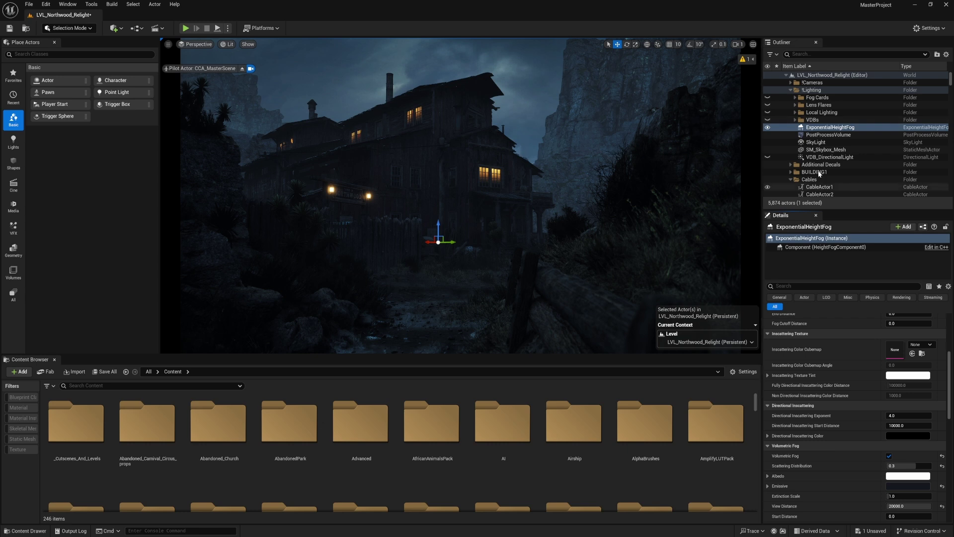
pyautogui.click(795, 112)
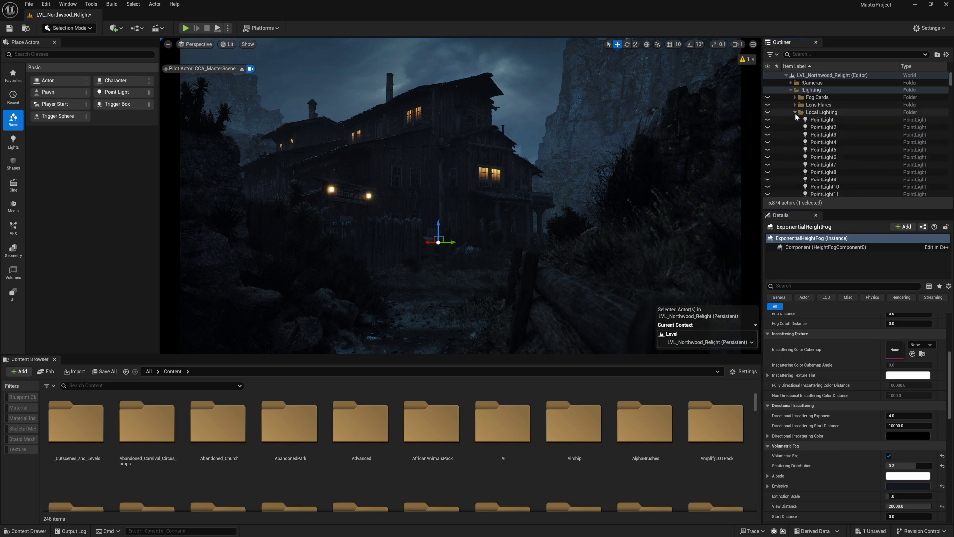
pyautogui.click(796, 114)
pyautogui.click(795, 114)
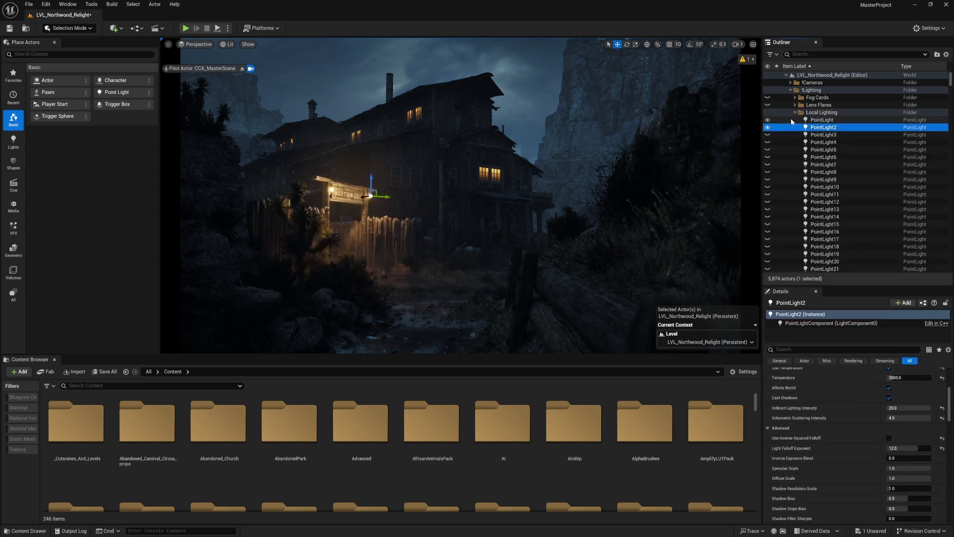
# Step: Select PointLight, stop piloting CCA_MasterScene and examine the wall lamps on the Northwood sign up close
pyautogui.click(791, 118)
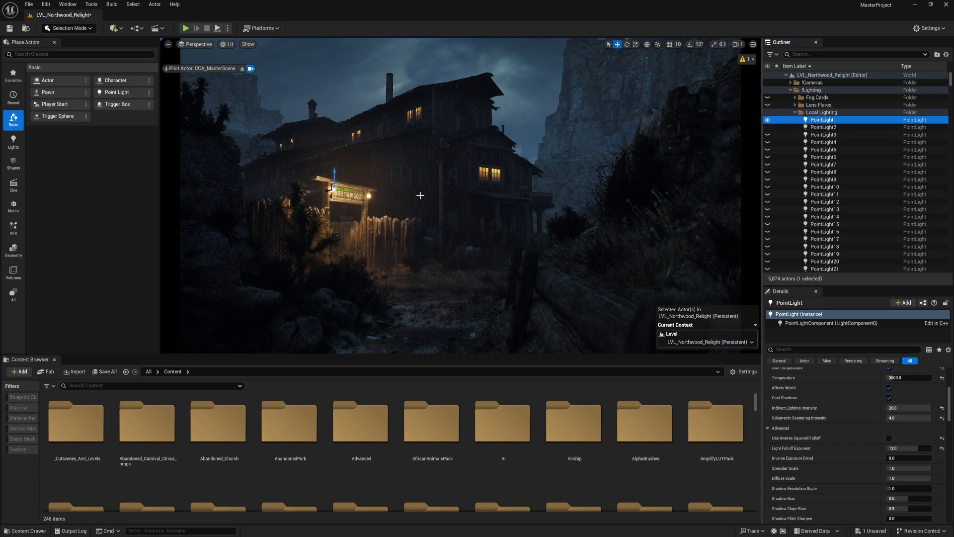
pyautogui.click(242, 68)
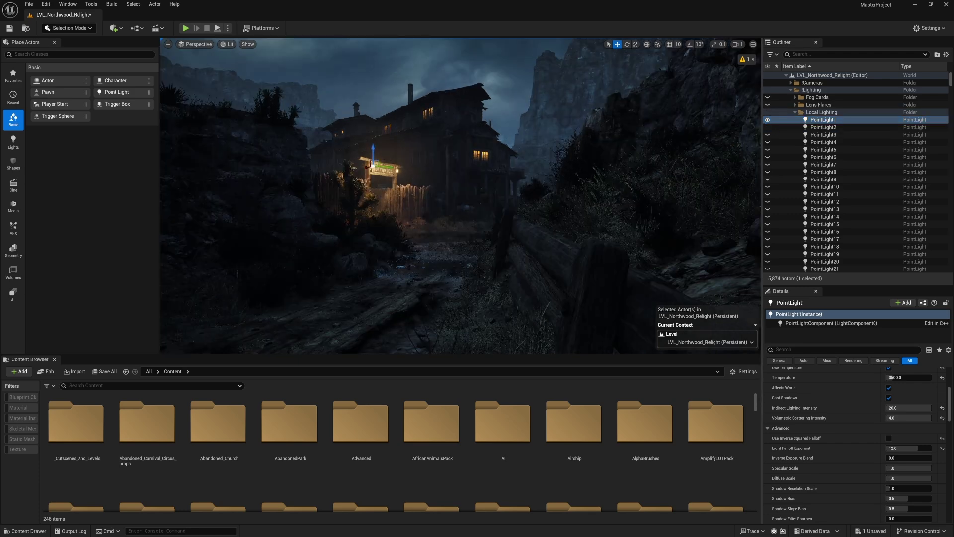
pyautogui.moveTo(435, 291); pyautogui.dragTo(366, 291, button='right')
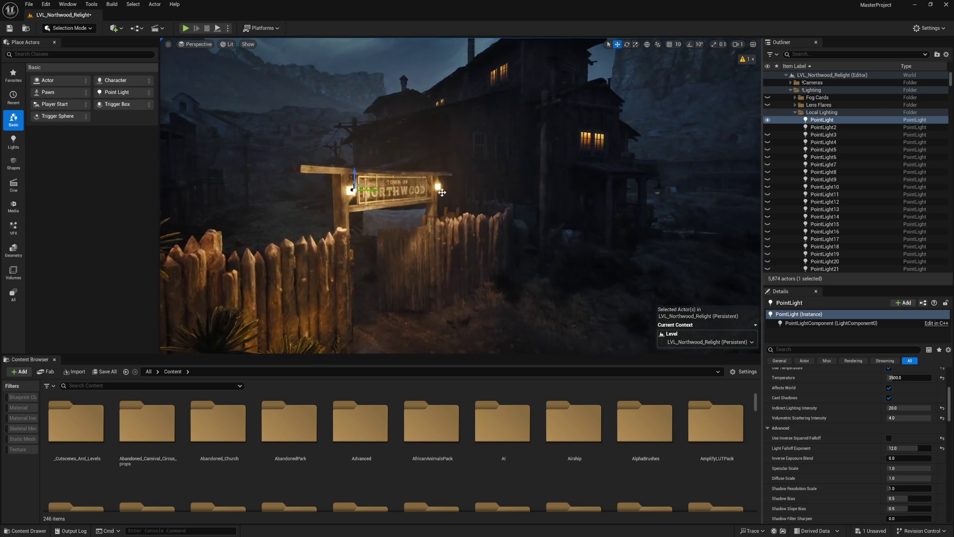
pyautogui.click(443, 196)
pyautogui.click(413, 191)
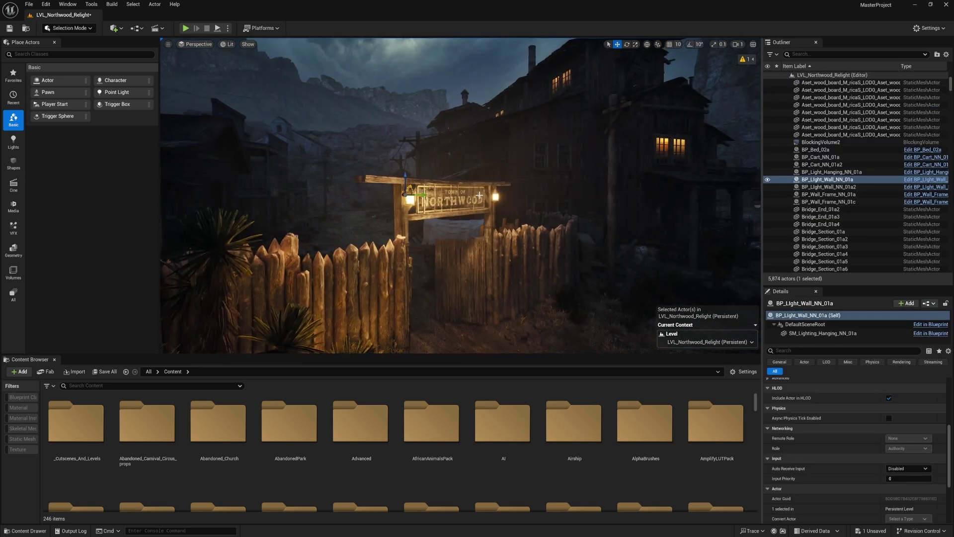
# Step: Turn off game view to show the light icons and examine PointLight's placement and attenuation range at the sign
pyautogui.moveTo(487, 200); pyautogui.dragTo(463, 182, button='right')
pyautogui.press('g')
pyautogui.click(494, 196)
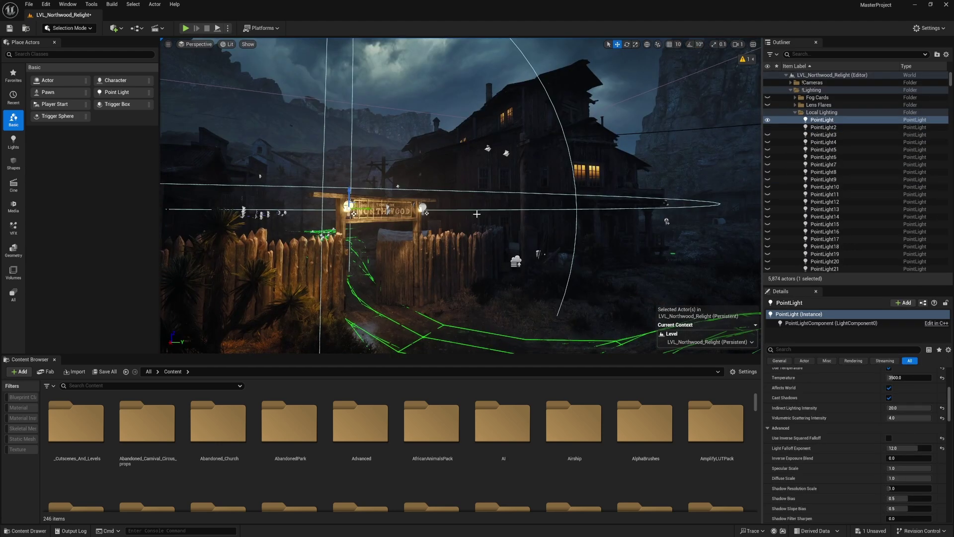
pyautogui.press('s')
pyautogui.moveTo(477, 213); pyautogui.dragTo(507, 239, button='right')
pyautogui.moveTo(453, 199); pyautogui.dragTo(441, 187, button='right')
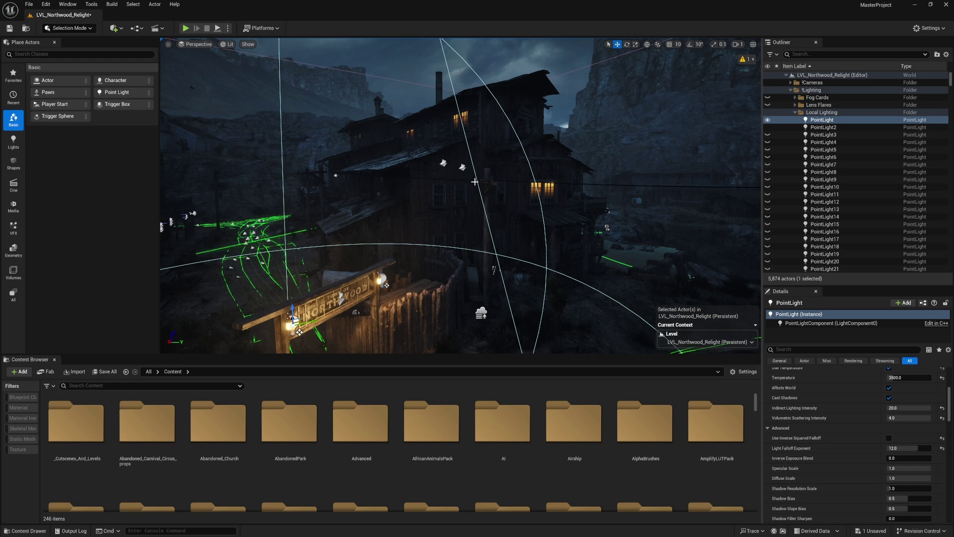
# Step: Examine the building's facade around the sign lights, then return to the CCA_MasterScene camera
pyautogui.moveTo(475, 182); pyautogui.dragTo(427, 157, button='right')
pyautogui.click(515, 164)
pyautogui.click(405, 163)
pyautogui.click(518, 174)
pyautogui.moveTo(518, 174); pyautogui.dragTo(545, 204, button='right')
pyautogui.moveTo(488, 184); pyautogui.dragTo(348, 199, button='right')
pyautogui.click(488, 194)
pyautogui.click(586, 192)
pyautogui.press('s')
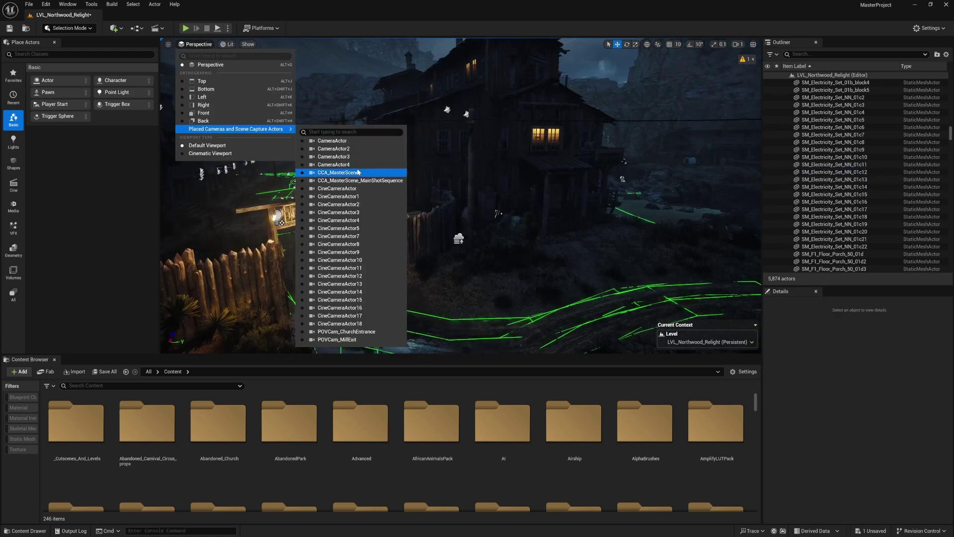
pyautogui.click(357, 173)
pyautogui.click(371, 195)
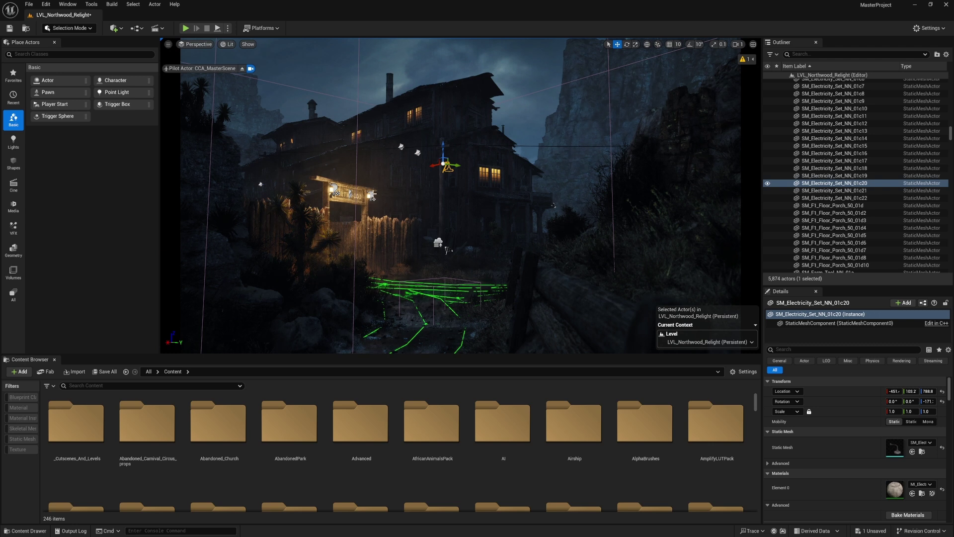
# Step: Select PointLight2 and PointLight on the sign in turn and enlarge the Details area to show their light settings
pyautogui.click(372, 193)
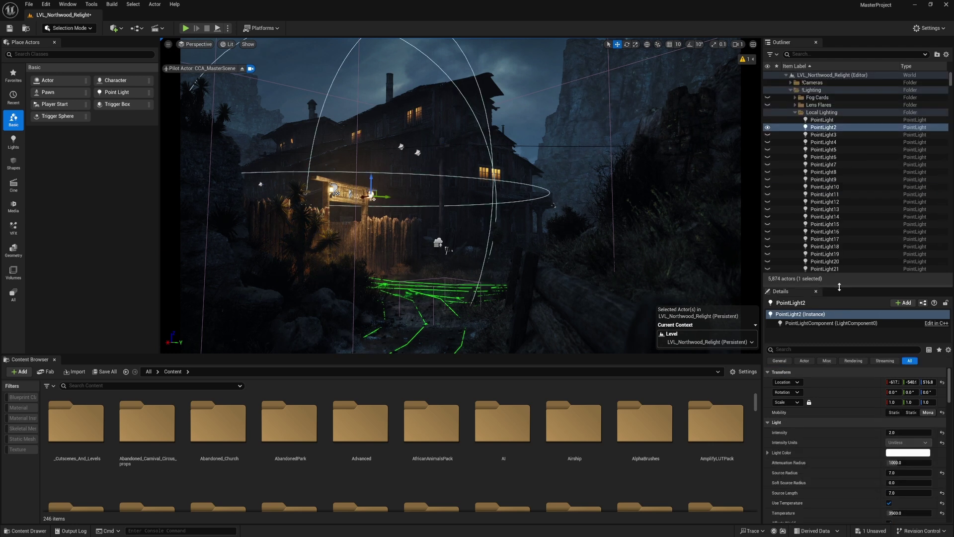
pyautogui.moveTo(839, 286); pyautogui.dragTo(843, 135)
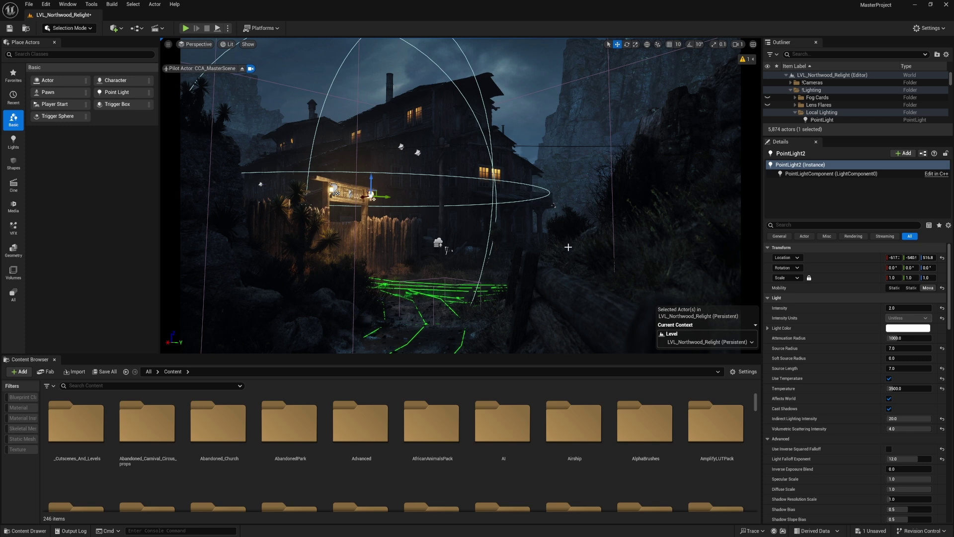
pyautogui.click(334, 190)
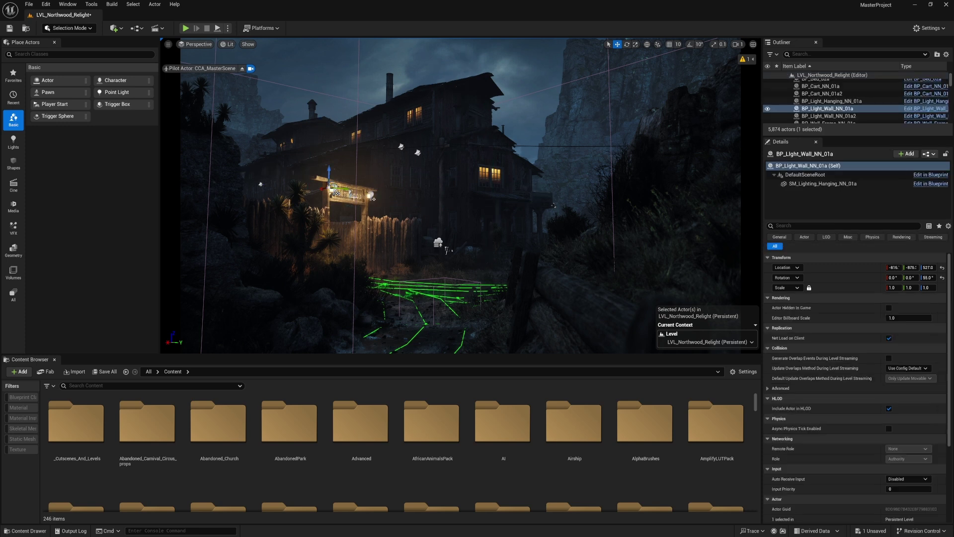
pyautogui.click(370, 195)
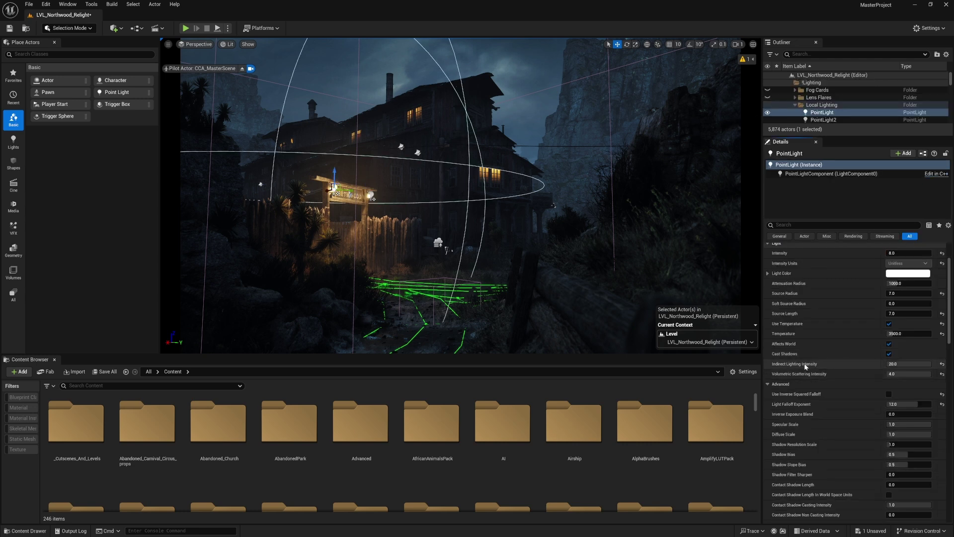
# Step: Try PointLight's Indirect Lighting Intensity at 0, then restore it to 20
pyautogui.click(902, 365)
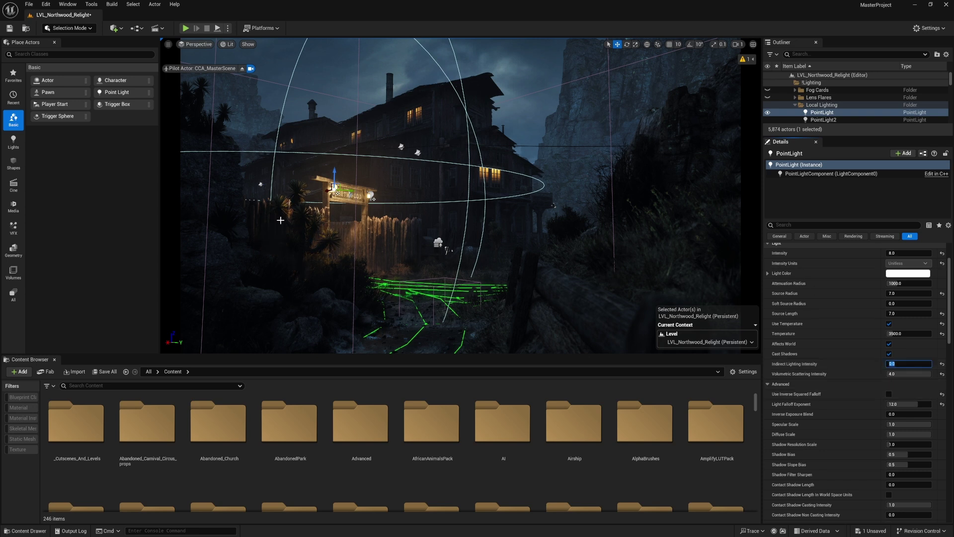
pyautogui.write('20')
pyautogui.press('Return')
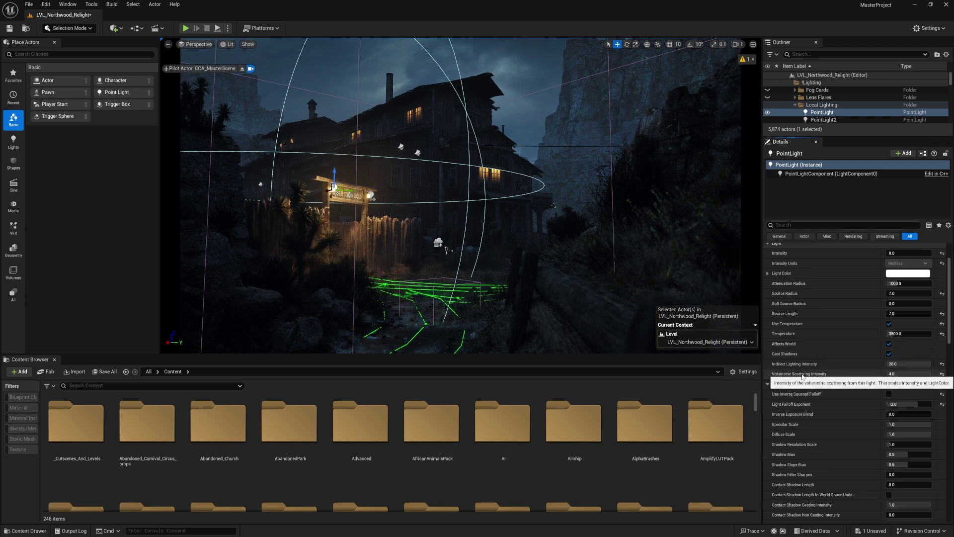
# Step: Try PointLight's Volumetric Scattering Intensity at 0, then restore it to 4
pyautogui.click(897, 375)
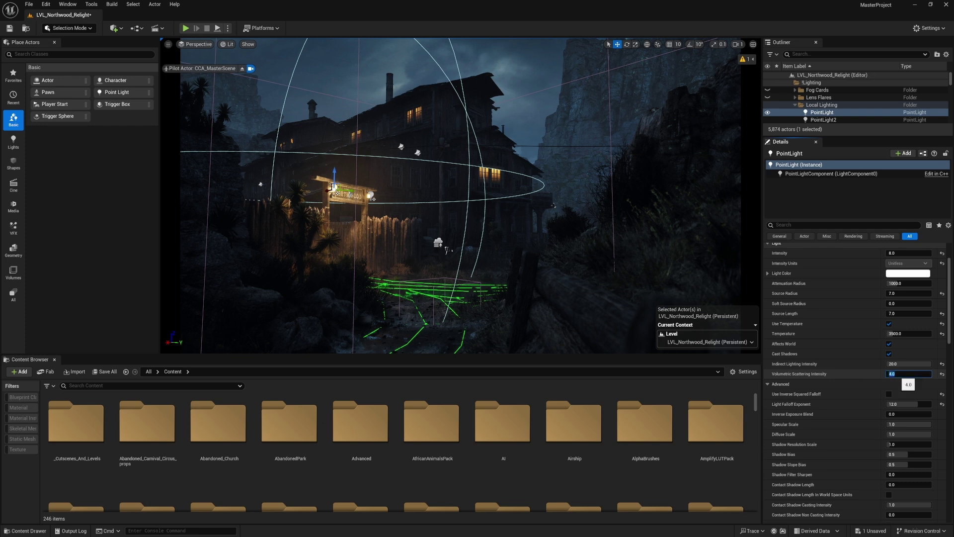
pyautogui.write('0.0')
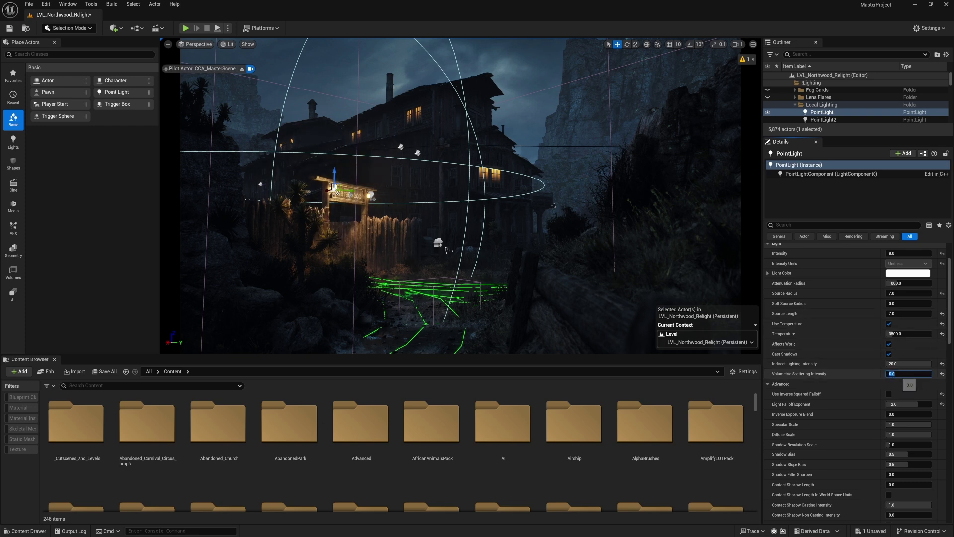
pyautogui.write('4')
pyautogui.press('Return')
# Step: Review PointLight's Allow MegaLights, volumetric shadow and ray-traced shadow settings
pyautogui.click(839, 377)
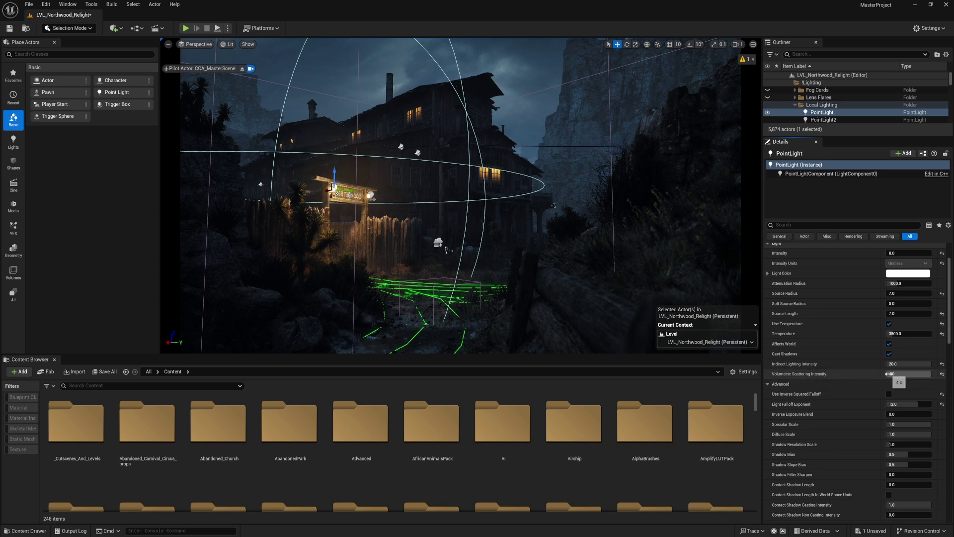
pyautogui.scroll(-5, 884, 376)
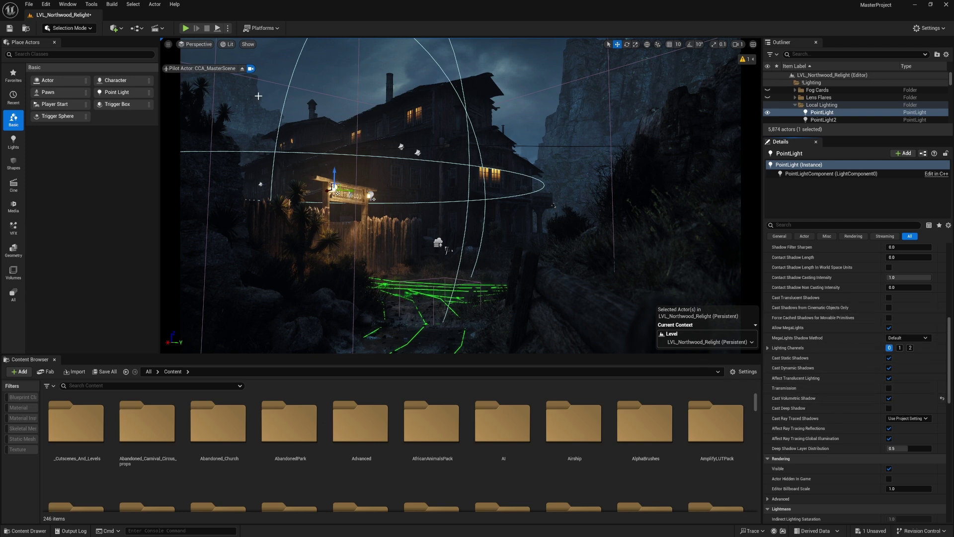
pyautogui.click(242, 68)
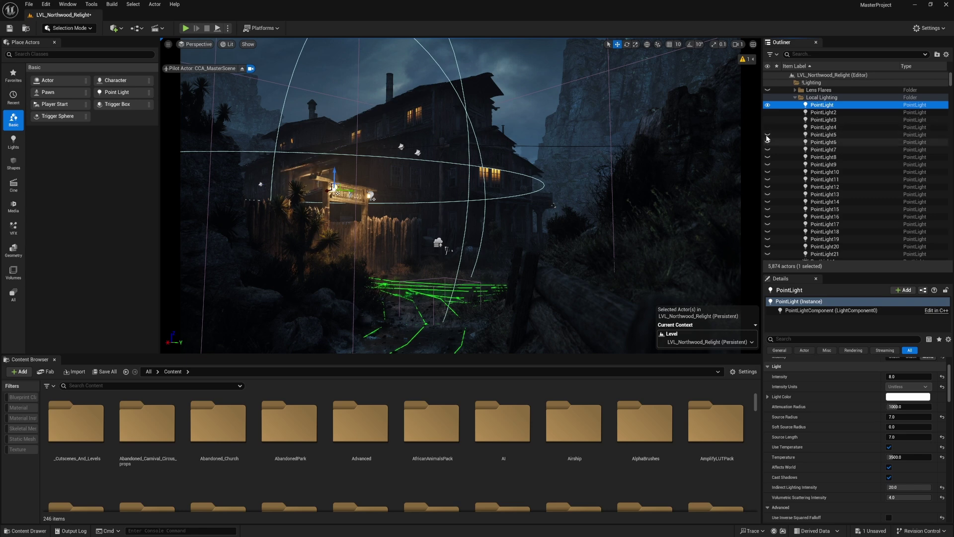
# Step: Select PointLight3 and PointLight4 and frame them in the viewport to examine the lit porch behind the sign
pyautogui.click(777, 120)
pyautogui.keyDown('shift'); pyautogui.click(777, 127); pyautogui.keyUp('shift')
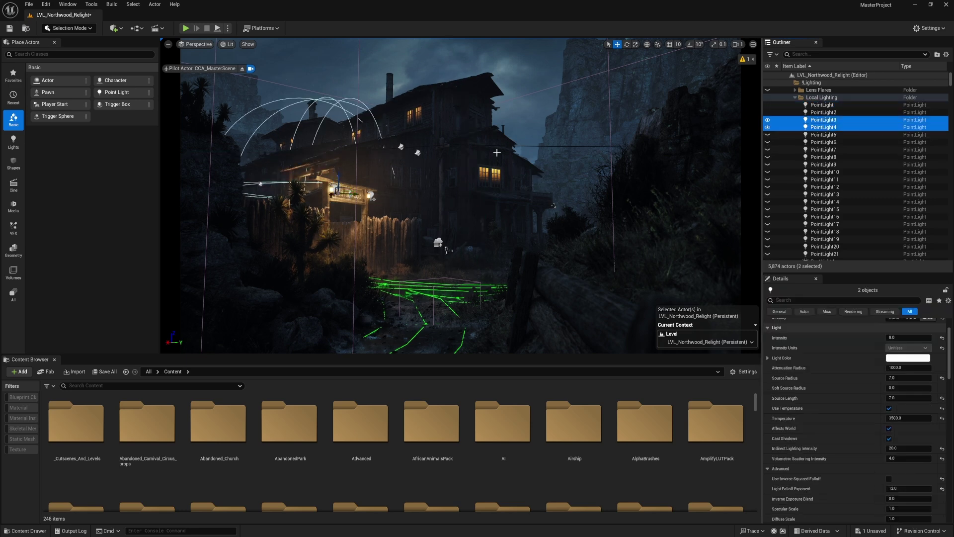
pyautogui.click(242, 68)
pyautogui.press('f')
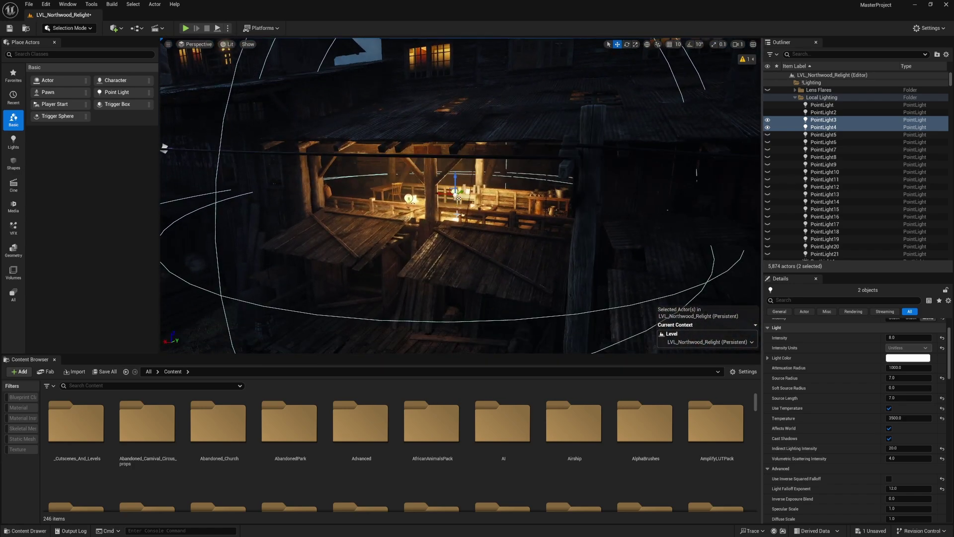
# Step: Look over the unlit town street beyond the porch and return to the CCA_MasterScene camera view
pyautogui.moveTo(456, 214); pyautogui.dragTo(348, 216, button='right')
pyautogui.press('w')
pyautogui.press('d')
pyautogui.press('w')
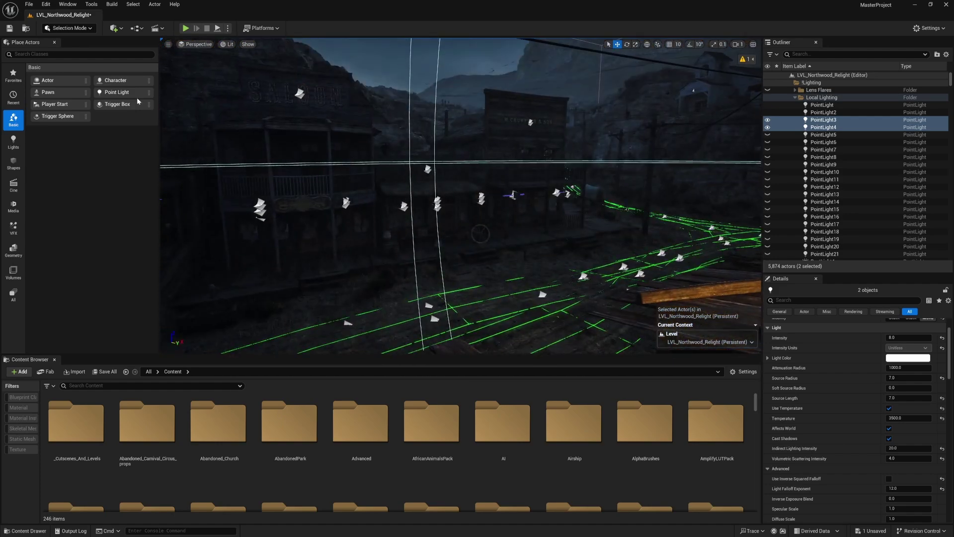
pyautogui.click(198, 45)
pyautogui.moveTo(241, 129)
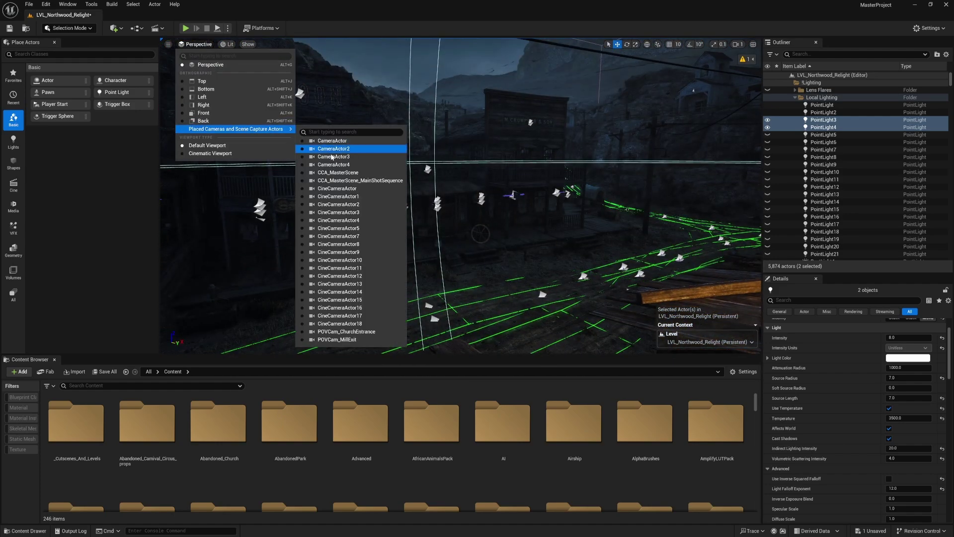
pyautogui.click(332, 173)
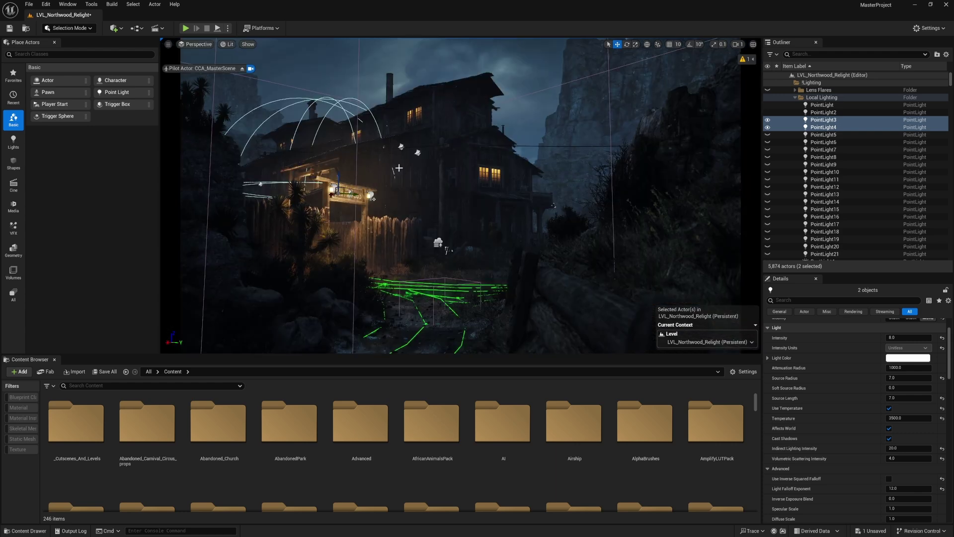
pyautogui.click(242, 68)
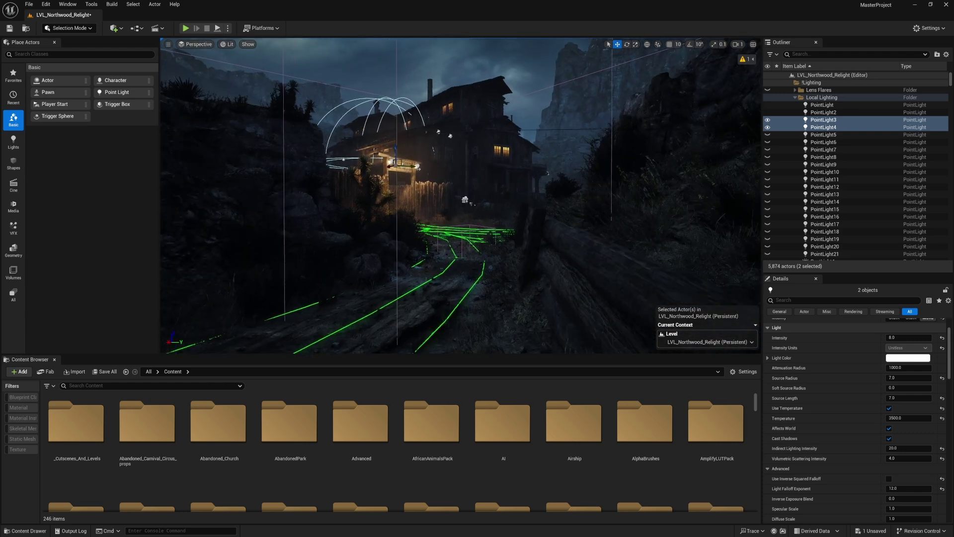
# Step: Make PointLight5 through PointLight13 in the Local Lighting folder visible
pyautogui.click(770, 135)
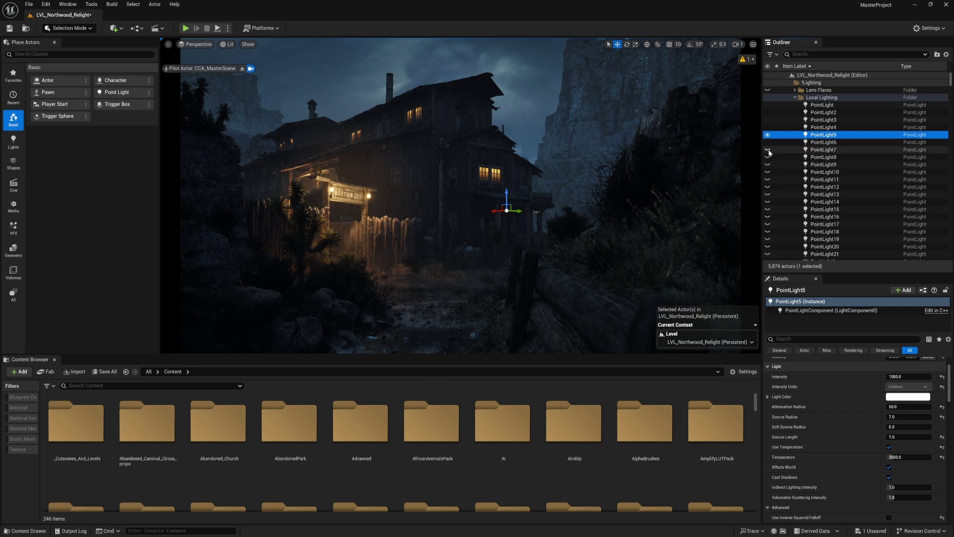
pyautogui.click(768, 150)
pyautogui.click(768, 158)
pyautogui.click(768, 165)
pyautogui.click(768, 172)
pyautogui.click(768, 180)
pyautogui.click(768, 187)
pyautogui.click(768, 194)
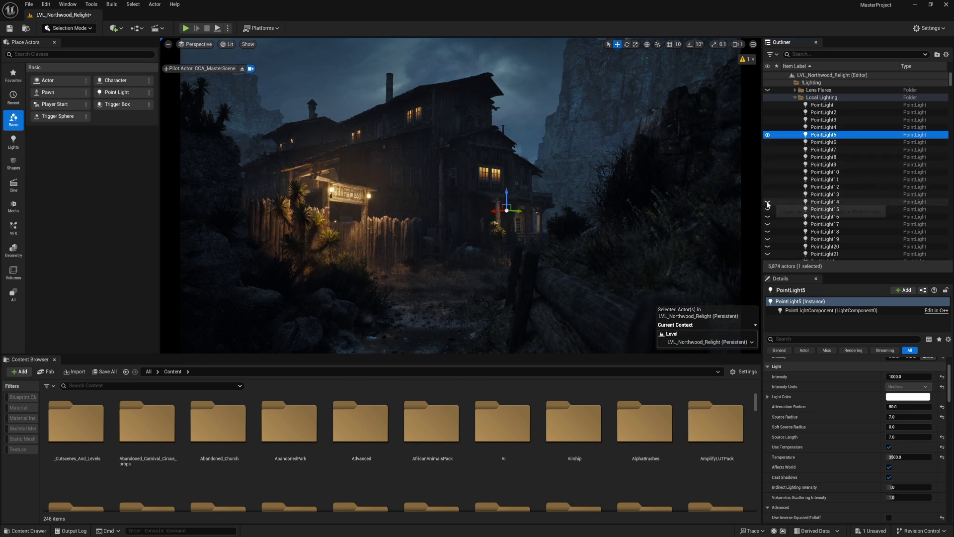
# Step: Make PointLight14 through PointLight18 in the Local Lighting folder visible
pyautogui.click(768, 202)
pyautogui.click(768, 209)
pyautogui.click(768, 217)
pyautogui.click(768, 224)
pyautogui.click(768, 232)
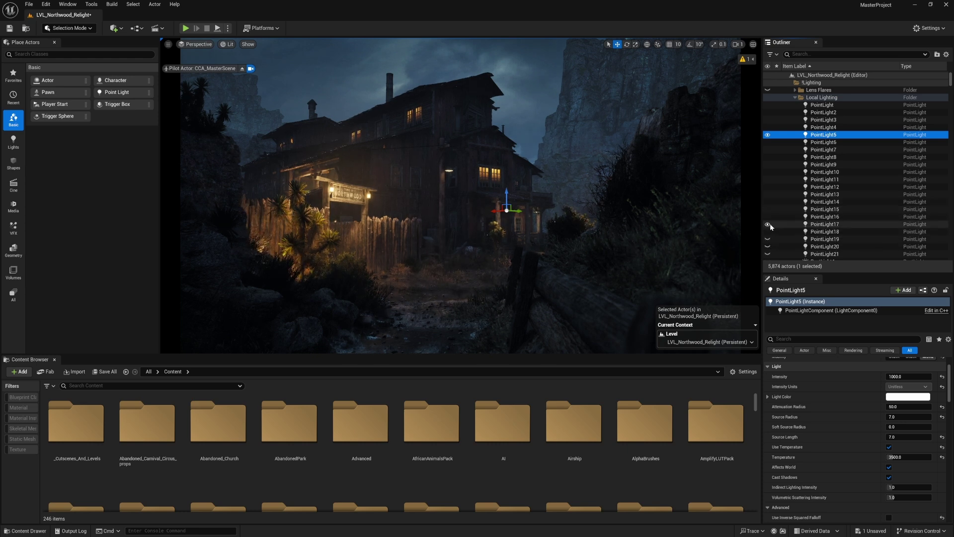
# Step: Select PointLight17 and examine the lighting around the porch columns at the building's far end
pyautogui.click(780, 222)
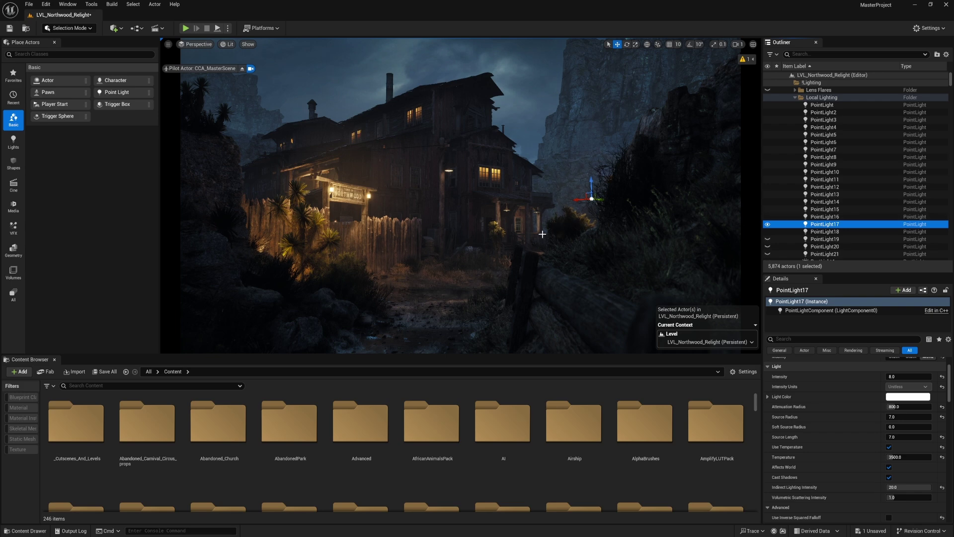
pyautogui.click(242, 68)
pyautogui.moveTo(460, 196); pyautogui.dragTo(502, 229, button='right')
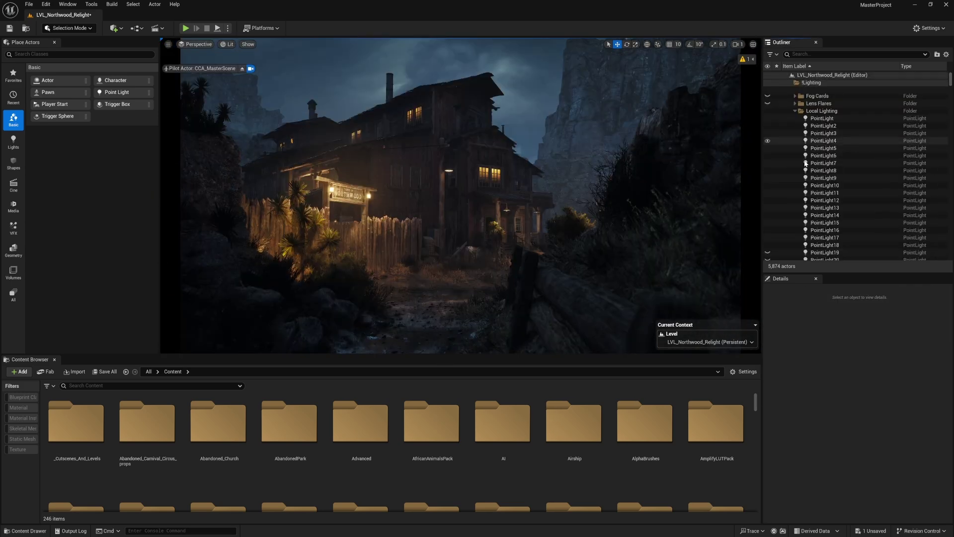
pyautogui.scroll(-1, 775, 228)
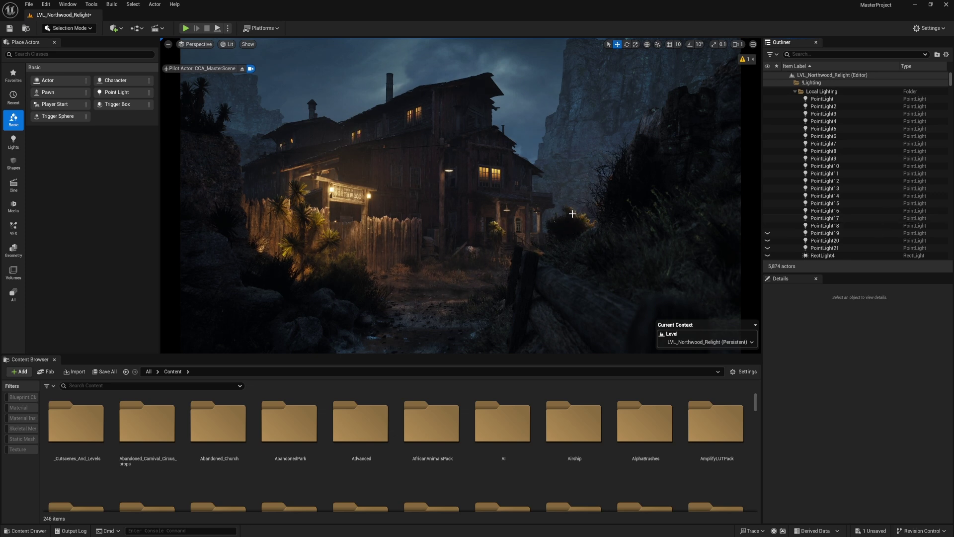
pyautogui.click(536, 226)
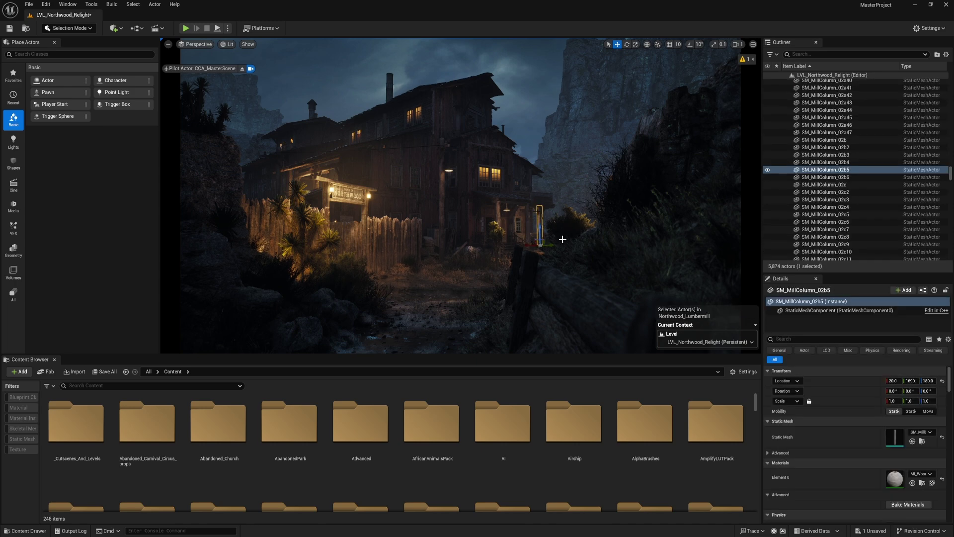
pyautogui.hotkey('ctrl', 'z')
# Step: Make PointLight19 through PointLight21 and RectLight4 through RectLight15 in the Local Lighting folder visible
pyautogui.moveTo(951, 174); pyautogui.dragTo(950, 90)
pyautogui.scroll(10, 926, 103)
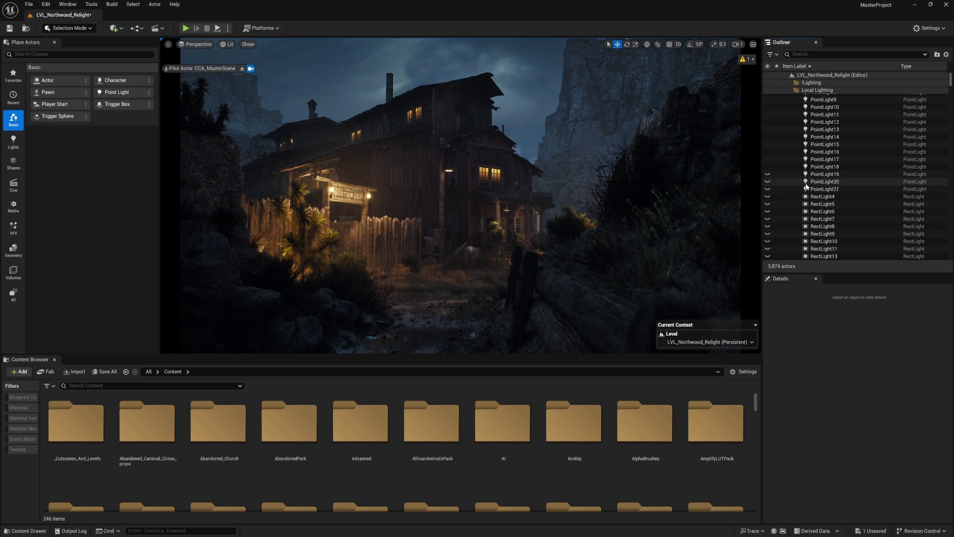
pyautogui.scroll(-5, 790, 141)
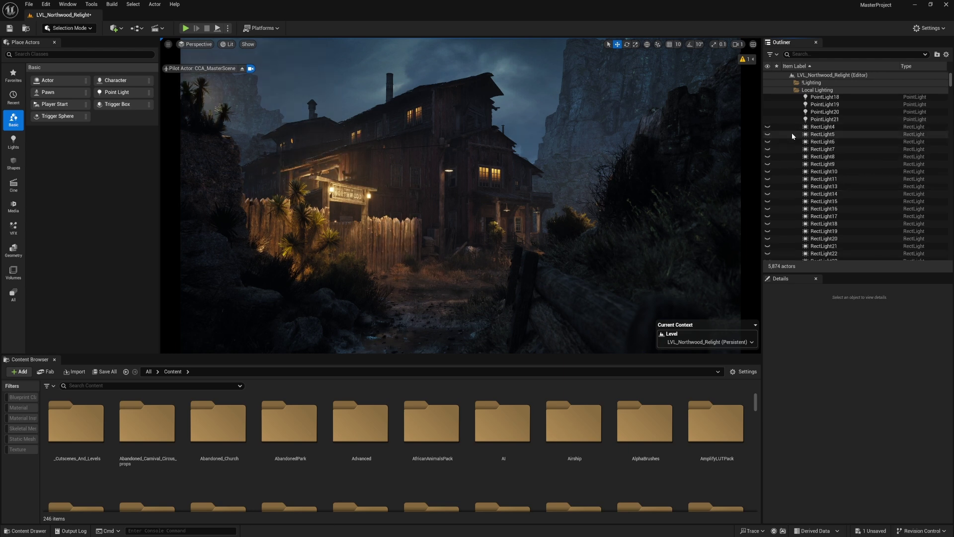
pyautogui.scroll(1, 794, 94)
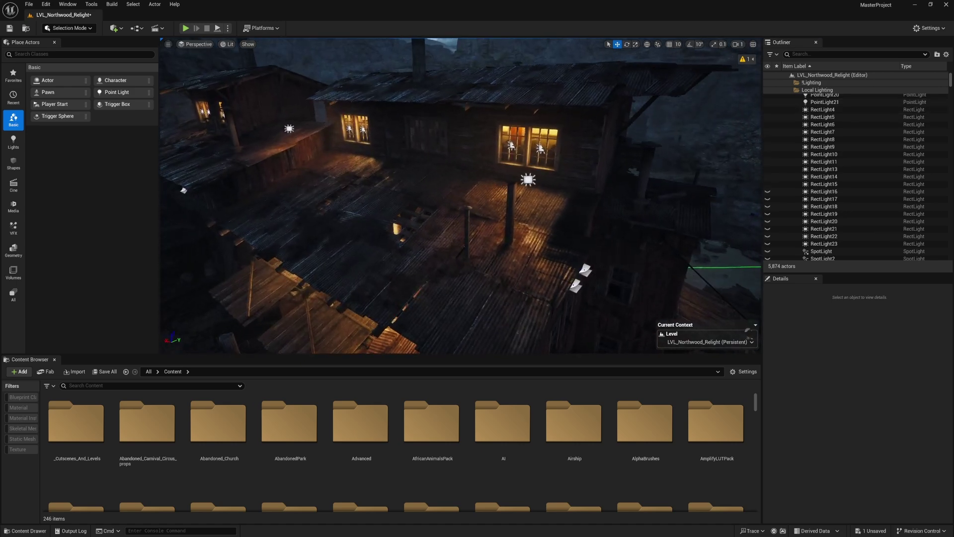
# Step: Examine the lit upper windows up close and select the rect lights placed at them, including RectLight10
pyautogui.moveTo(461, 195); pyautogui.dragTo(502, 166, button='right')
pyautogui.click(478, 167)
pyautogui.click(482, 121)
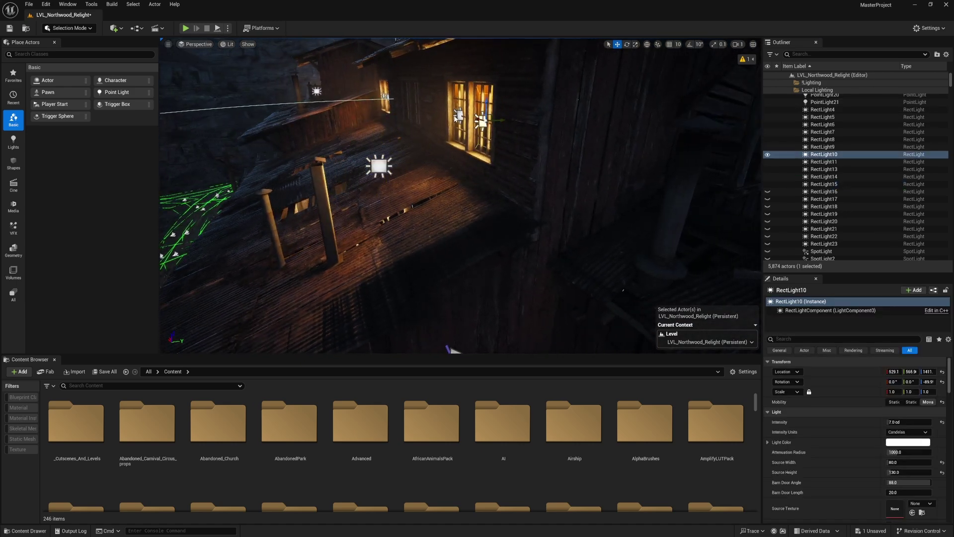
pyautogui.keyDown('shift'); pyautogui.click(458, 116); pyautogui.keyUp('shift')
# Step: Try moving the upper windows' rect lights and undo the moves
pyautogui.moveTo(459, 117); pyautogui.dragTo(497, 69, button='right')
pyautogui.hotkey('ctrl', 'z')
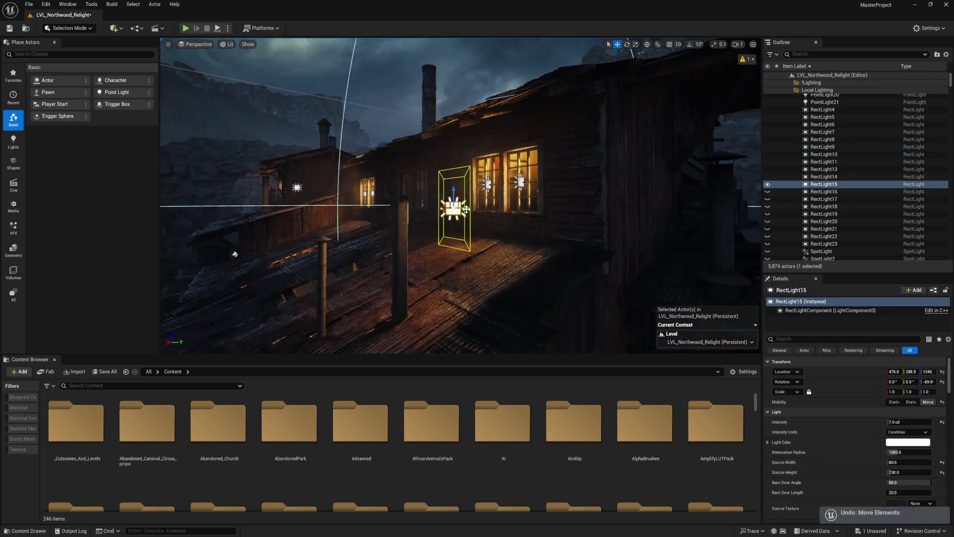
pyautogui.moveTo(467, 209); pyautogui.dragTo(497, 239, button='right')
pyautogui.moveTo(442, 166); pyautogui.dragTo(437, 168)
pyautogui.hotkey('ctrl', 'z')
# Step: Return to the CCA_MasterScene camera and hide RectLight15
pyautogui.click(195, 44)
pyautogui.moveTo(249, 130)
pyautogui.click(356, 173)
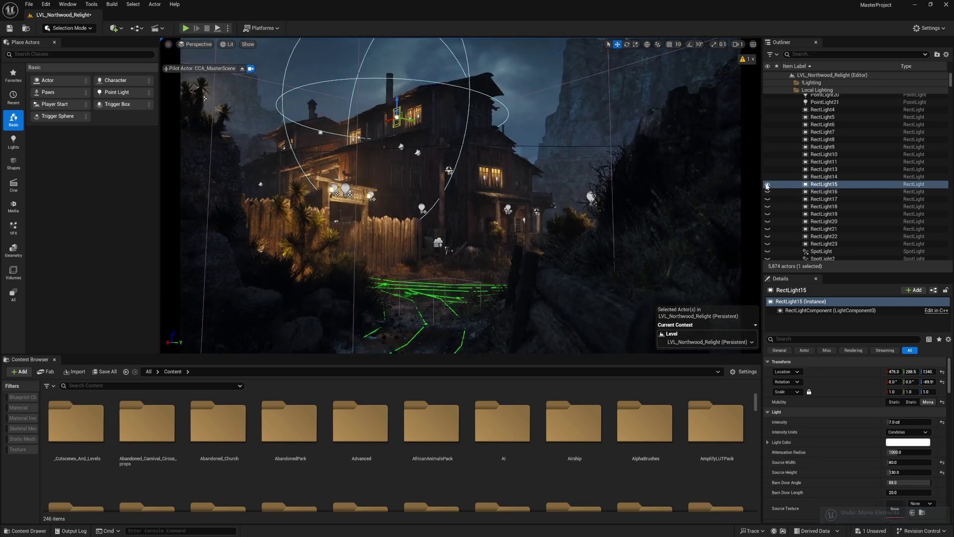
pyautogui.click(767, 185)
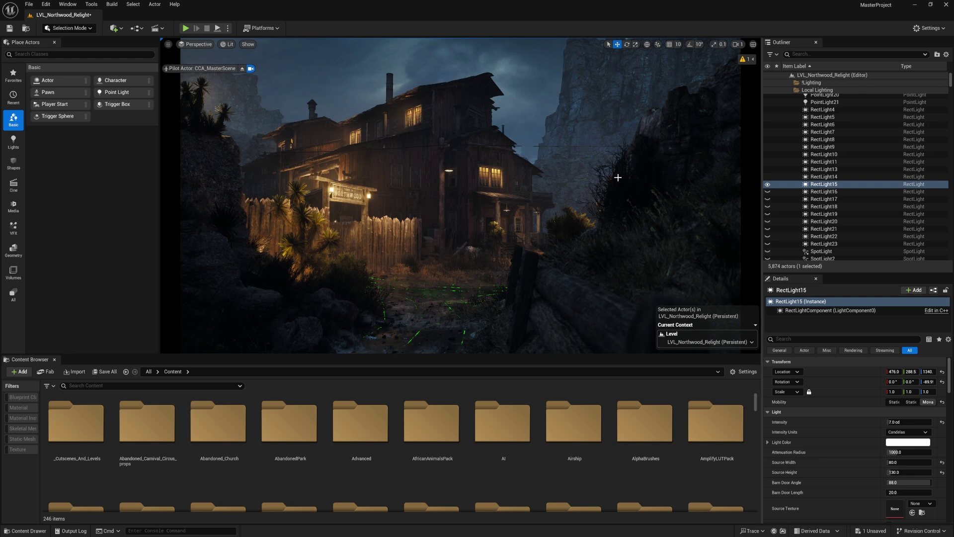
# Step: Make RectLight15 through RectLight23 in the Local Lighting folder visible
pyautogui.click(768, 185)
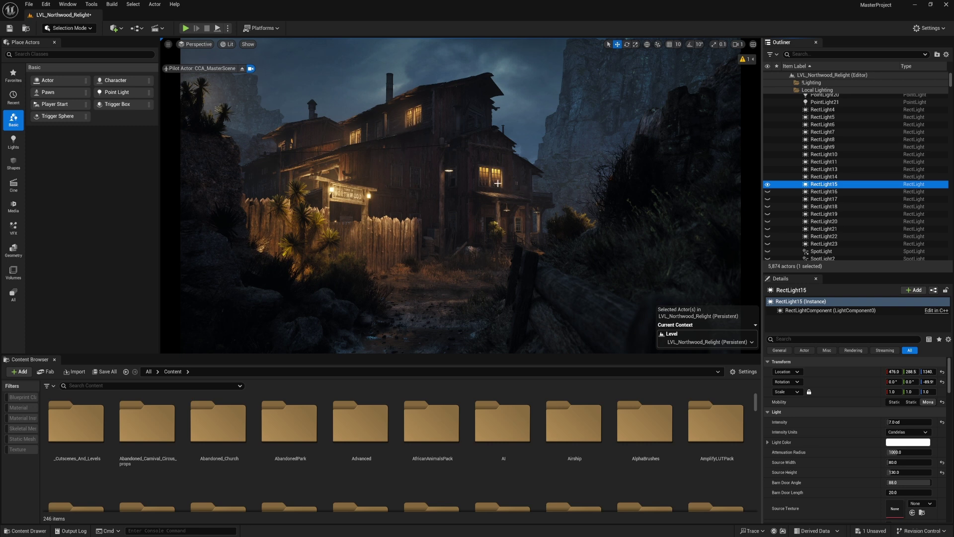
pyautogui.click(768, 192)
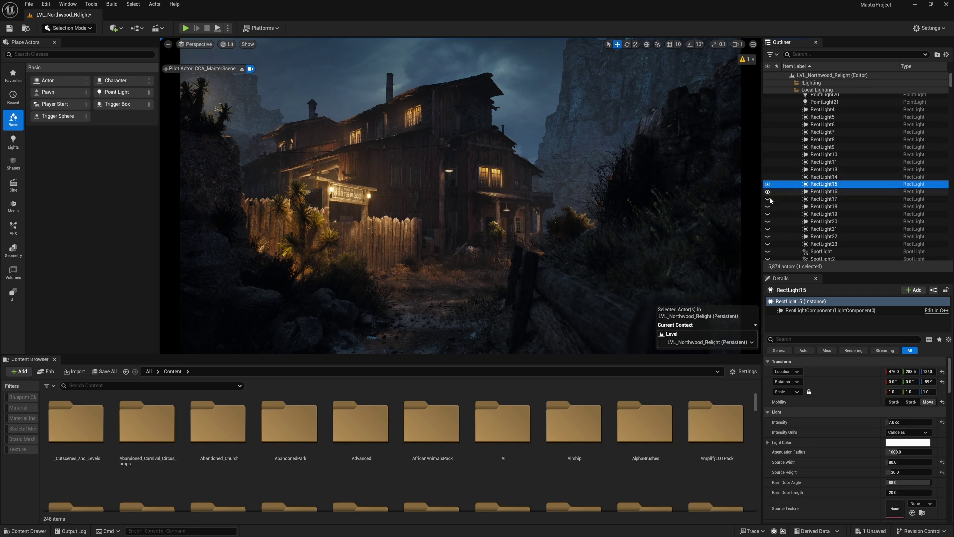
pyautogui.click(767, 199)
pyautogui.click(768, 206)
pyautogui.scroll(-2, 779, 199)
pyautogui.scroll(-2, 780, 196)
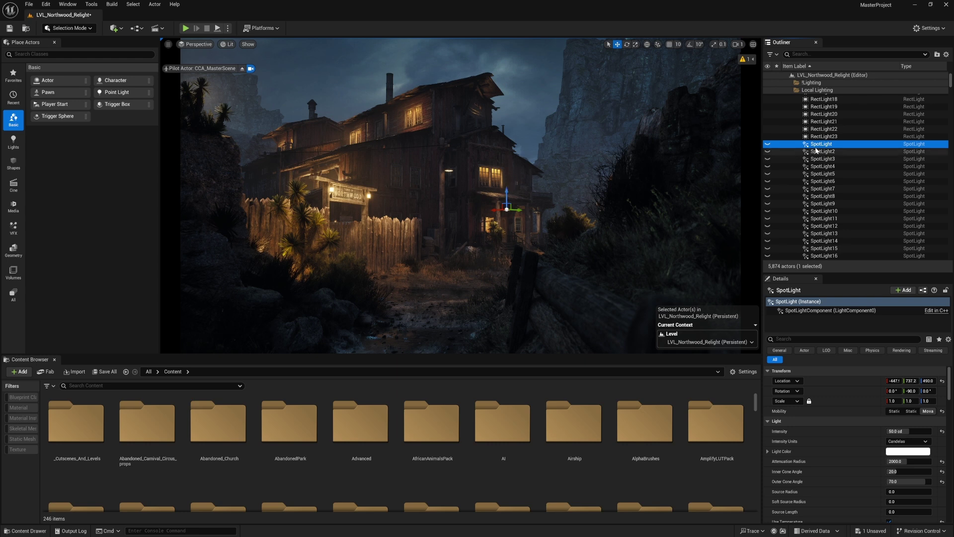
# Step: Make SpotLight, SpotLight2 and SpotLight3 visible, switching SpotLight on and off to compare its effect
pyautogui.scroll(-7, 791, 153)
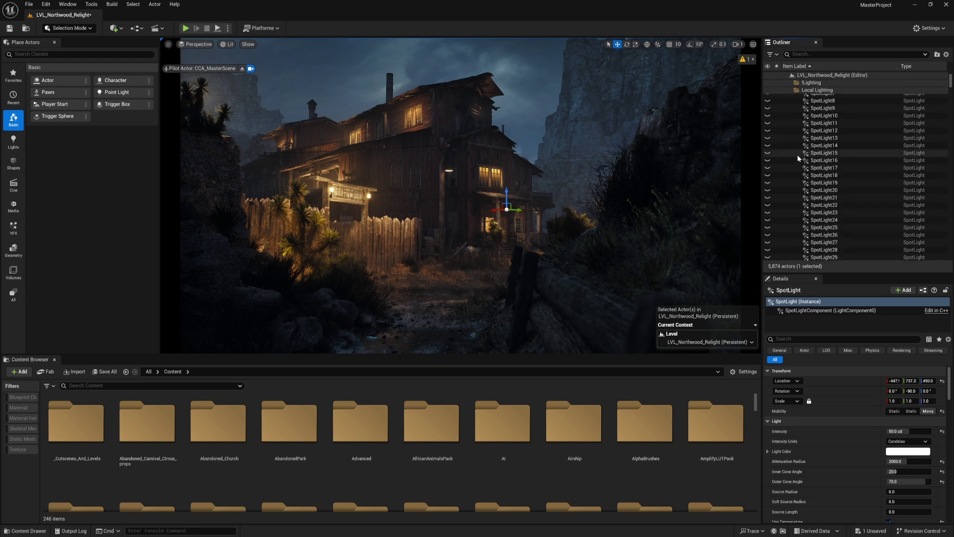
pyautogui.scroll(4, 821, 184)
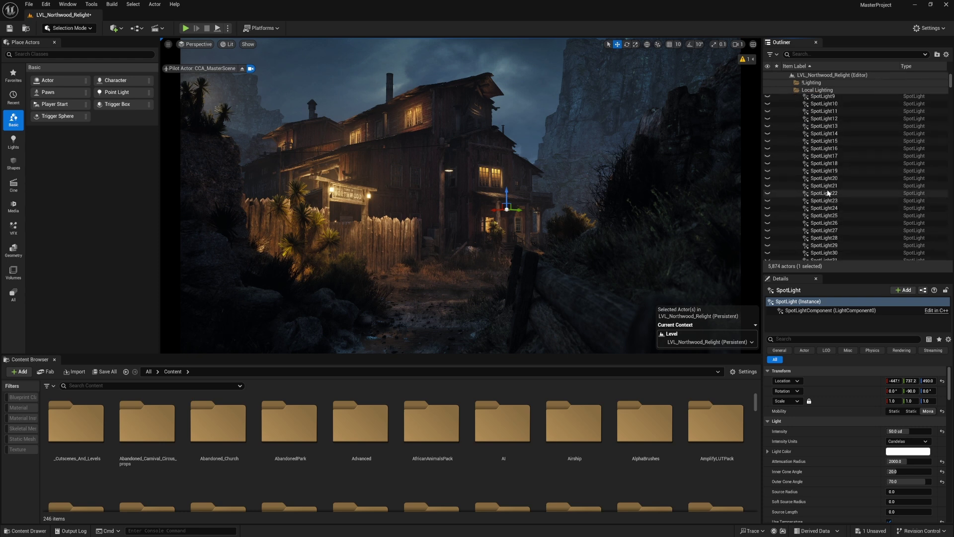
pyautogui.scroll(2, 825, 187)
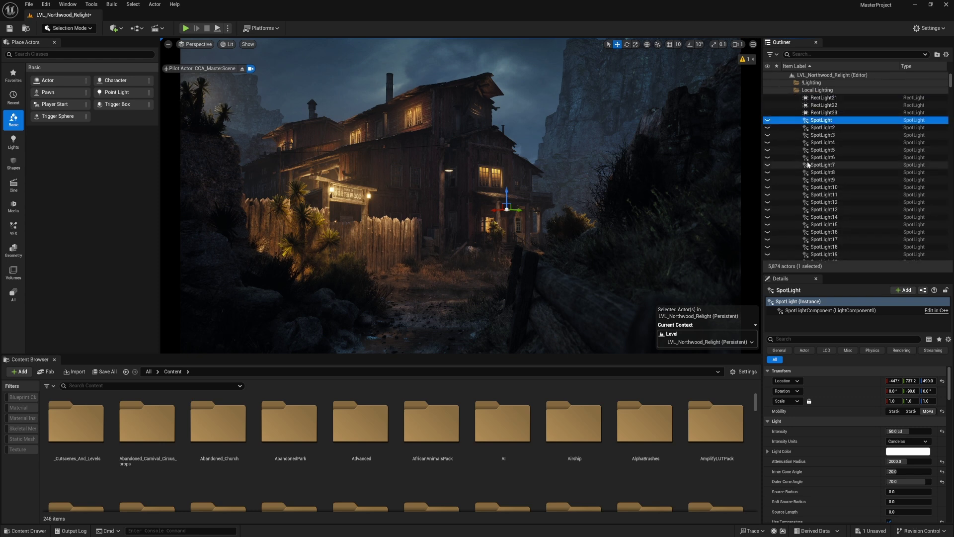
pyautogui.click(767, 121)
pyautogui.click(767, 121)
pyautogui.click(767, 120)
pyautogui.click(767, 122)
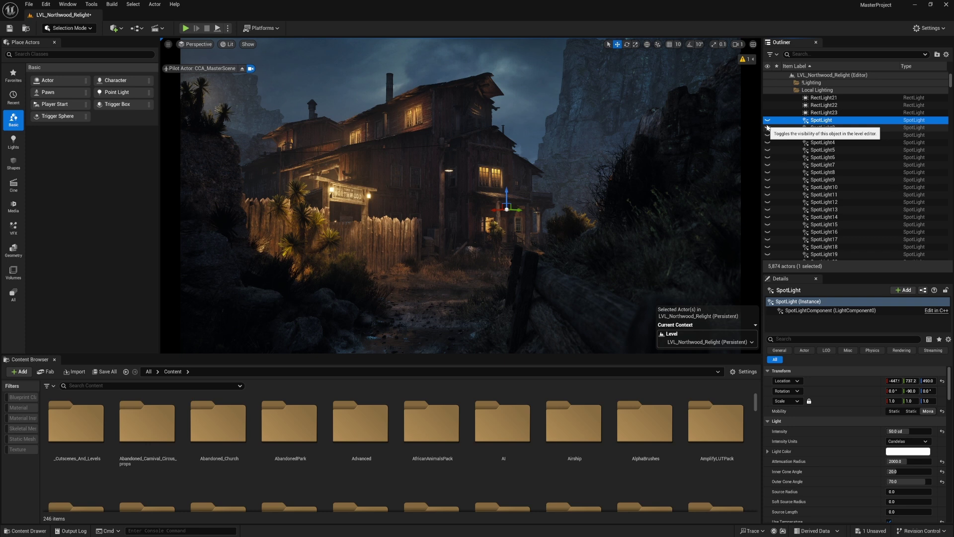
pyautogui.click(767, 121)
pyautogui.click(783, 135)
pyautogui.click(768, 135)
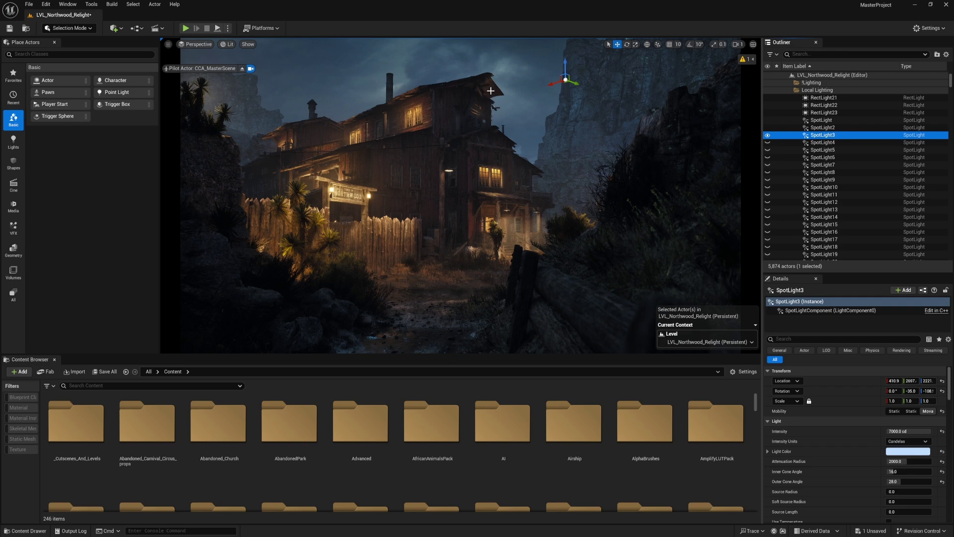
# Step: Fly out of the camera to examine the area around SpotLight3, and return to the CCA_MasterScene camera
pyautogui.click(251, 68)
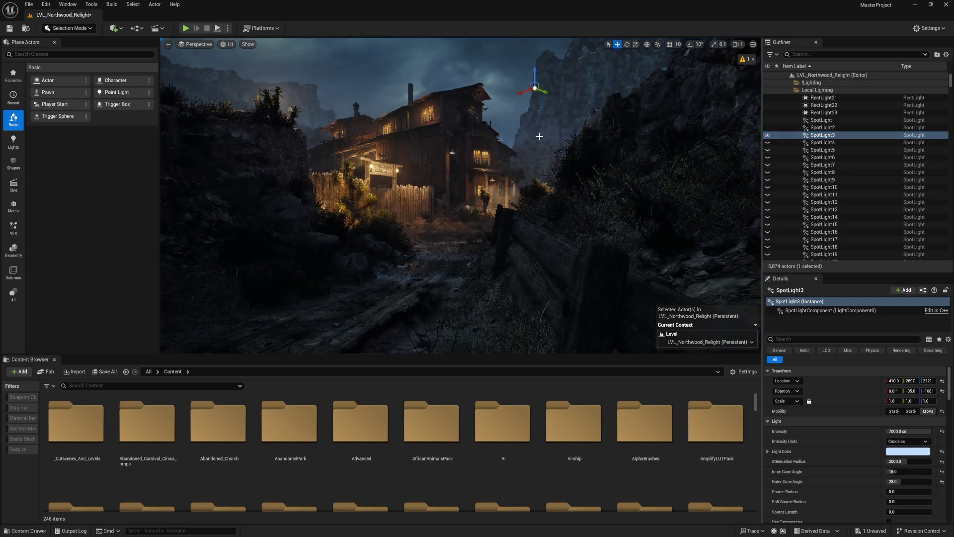
pyautogui.press('w')
pyautogui.moveTo(461, 196); pyautogui.dragTo(296, 147, button='right')
pyautogui.press('w')
pyautogui.click(203, 44)
pyautogui.moveTo(239, 129)
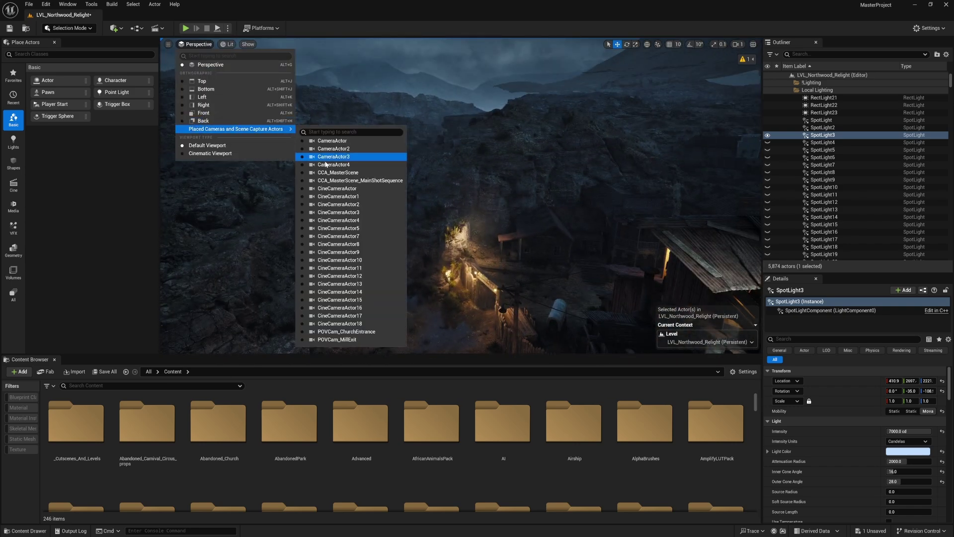
pyautogui.click(343, 173)
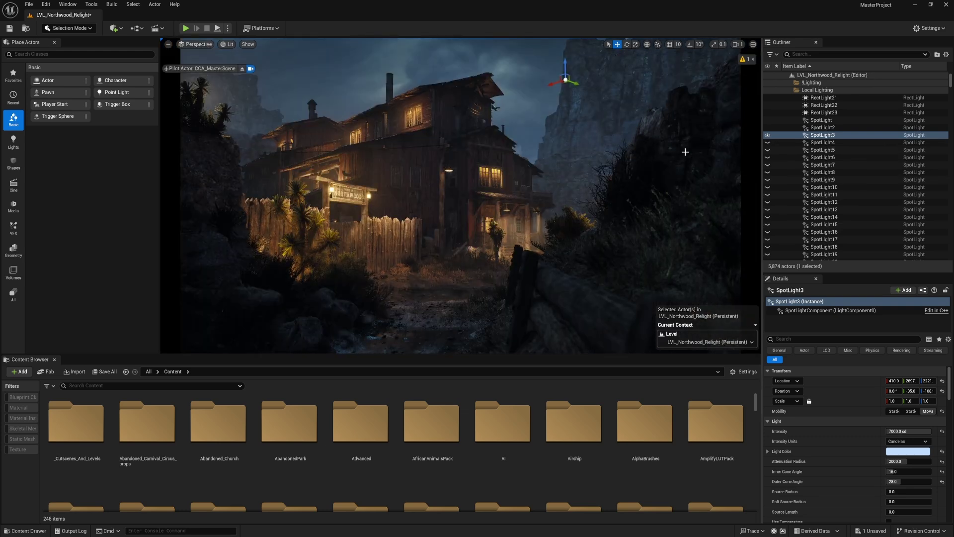
# Step: Make SpotLight4 visible, hiding the viewport gizmos and switching the light off and on to compare its effect
pyautogui.click(774, 143)
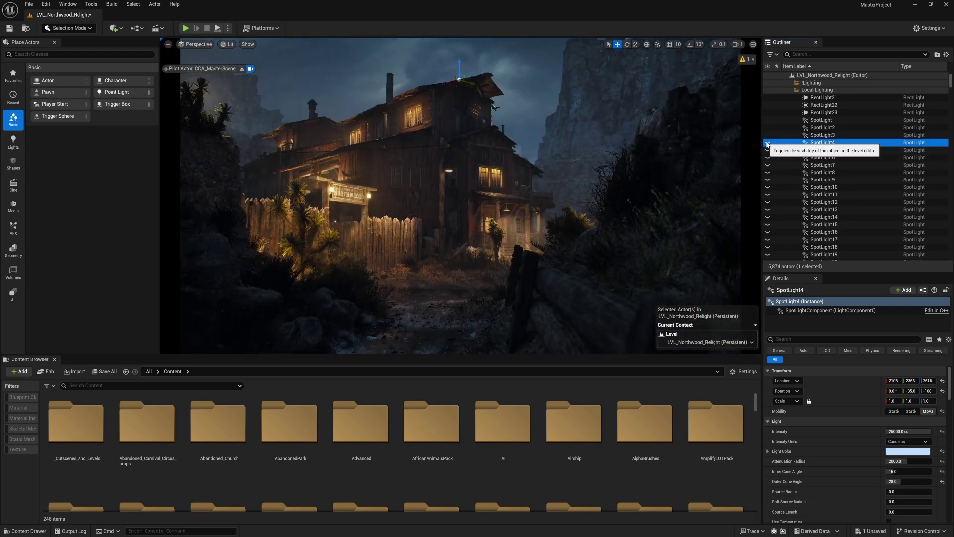
pyautogui.press('g')
pyautogui.click(768, 142)
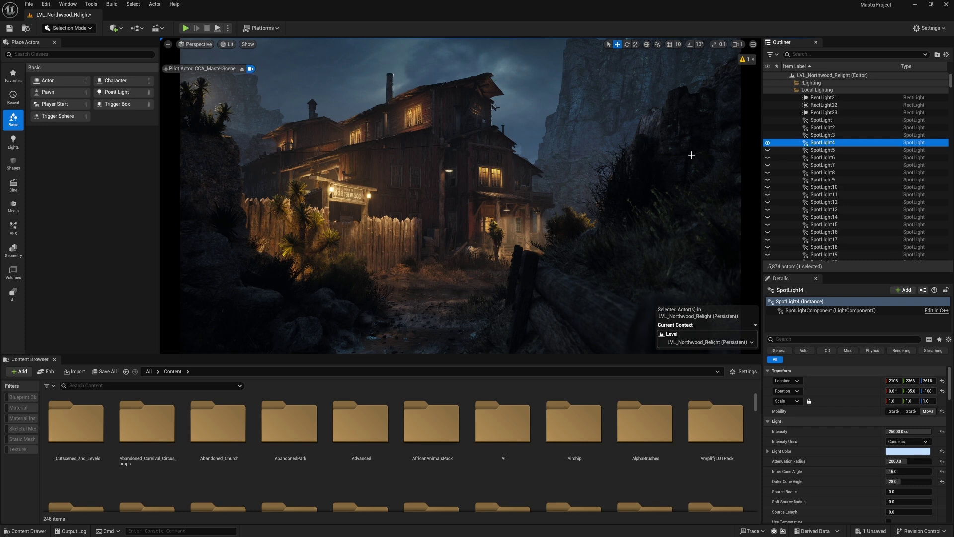
pyautogui.click(767, 143)
pyautogui.click(767, 142)
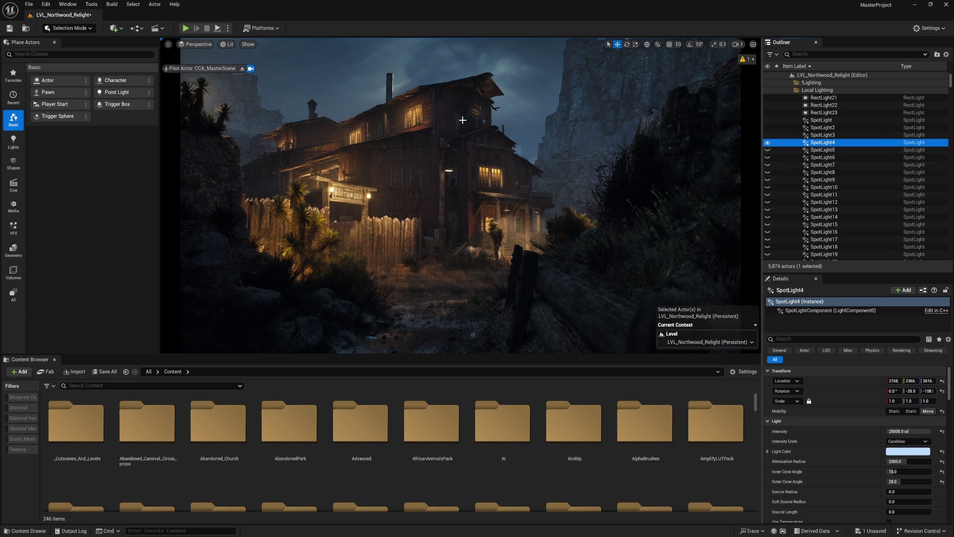
# Step: Make SpotLight5 through SpotLight10 in the Local Lighting folder visible
pyautogui.click(767, 150)
pyautogui.click(767, 158)
pyautogui.click(768, 164)
pyautogui.click(767, 165)
pyautogui.click(768, 172)
pyautogui.click(767, 180)
pyautogui.click(767, 186)
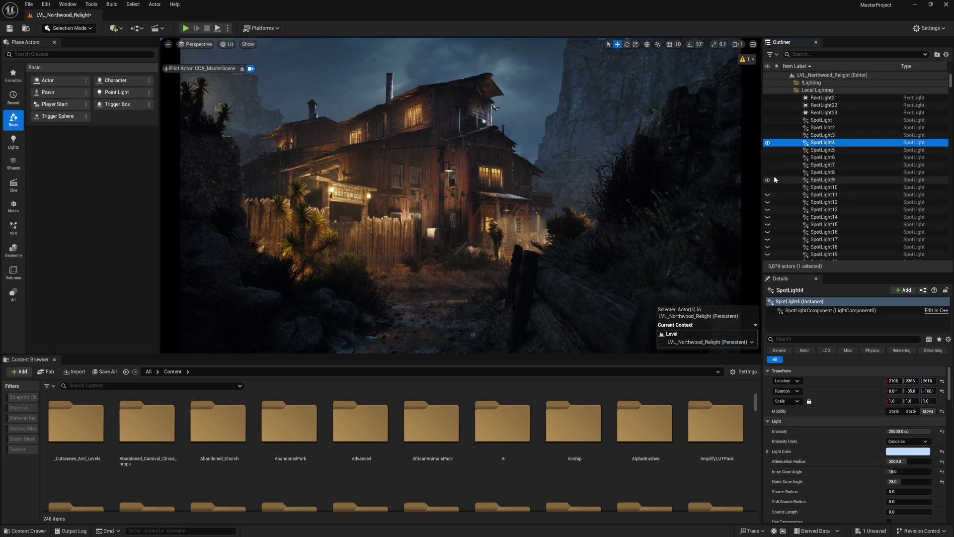
# Step: Make SpotLight11 through SpotLight23 in the Local Lighting folder visible
pyautogui.moveTo(767, 195); pyautogui.dragTo(767, 209)
pyautogui.click(786, 193)
pyautogui.scroll(-4, 787, 191)
pyautogui.click(768, 131)
pyautogui.click(767, 139)
pyautogui.moveTo(768, 147); pyautogui.dragTo(767, 176)
pyautogui.click(767, 183)
pyautogui.click(768, 191)
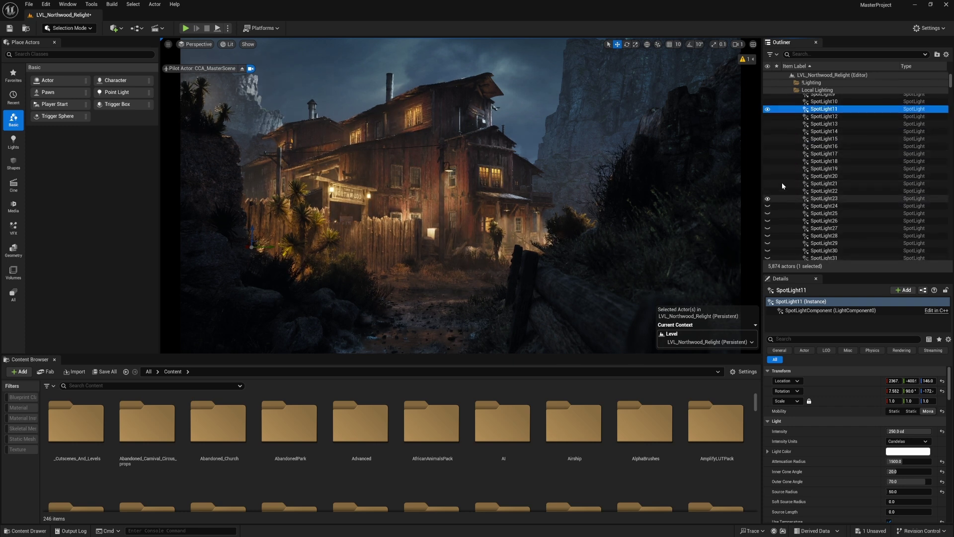
# Step: Make the remaining spot lights, SpotLight24 through SpotLight44, visible
pyautogui.scroll(-4, 781, 182)
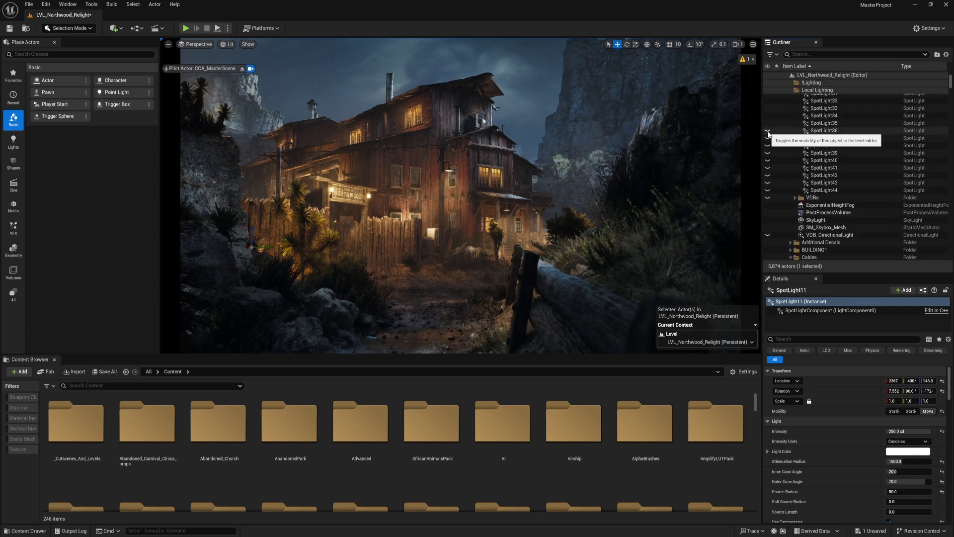
pyautogui.click(768, 131)
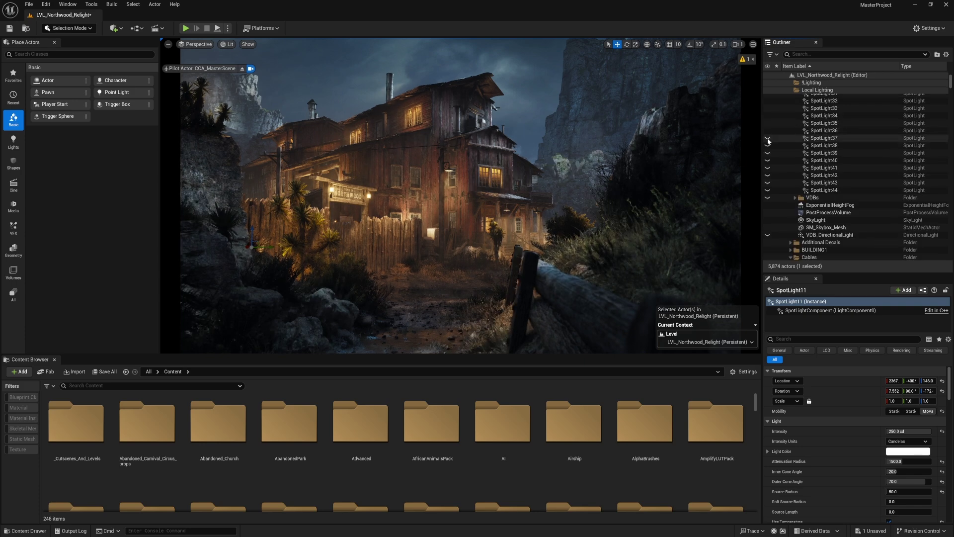
pyautogui.click(768, 145)
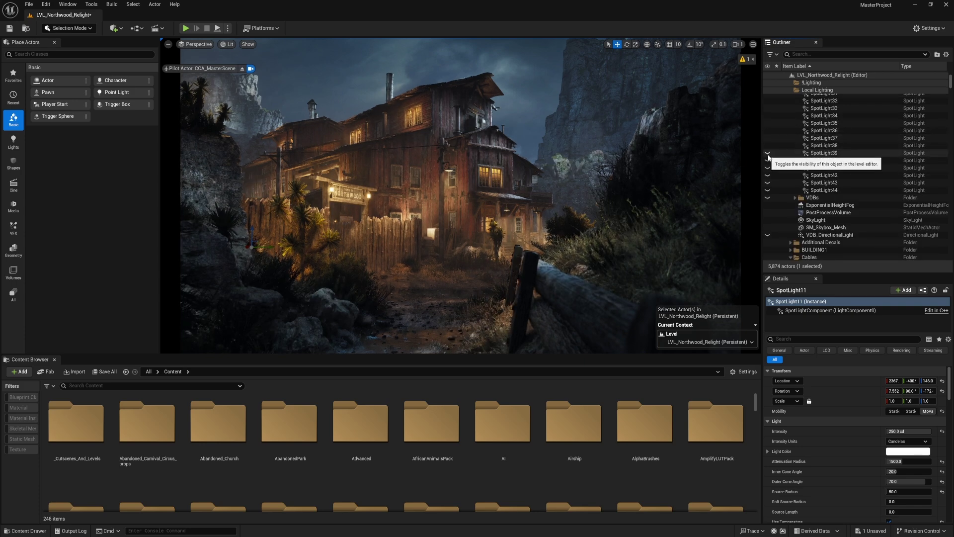
pyautogui.click(768, 153)
pyautogui.click(767, 161)
pyautogui.click(767, 168)
pyautogui.click(768, 176)
pyautogui.click(768, 190)
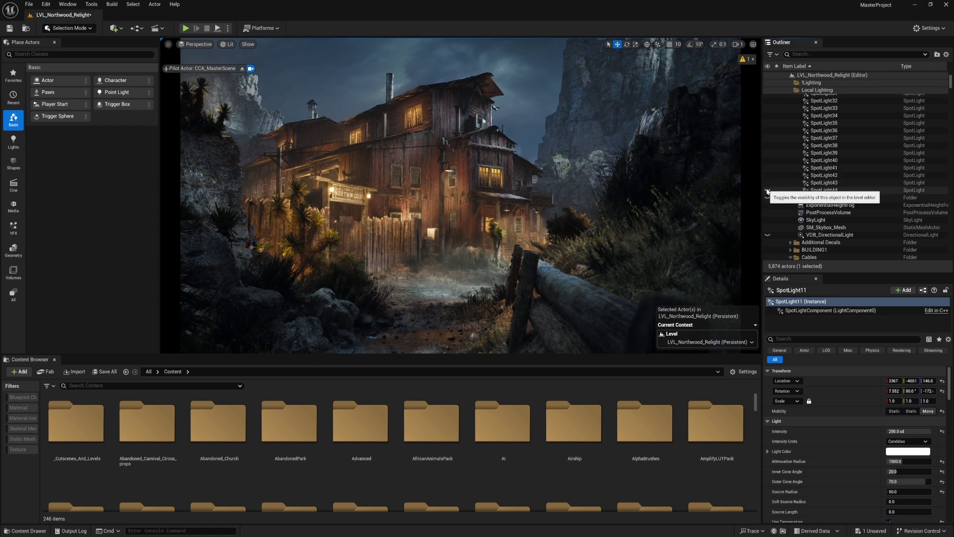
# Step: Collapse the Local Lighting folder and toggle its visibility to compare the scene with and without local lights, leaving it visible
pyautogui.scroll(15, 798, 153)
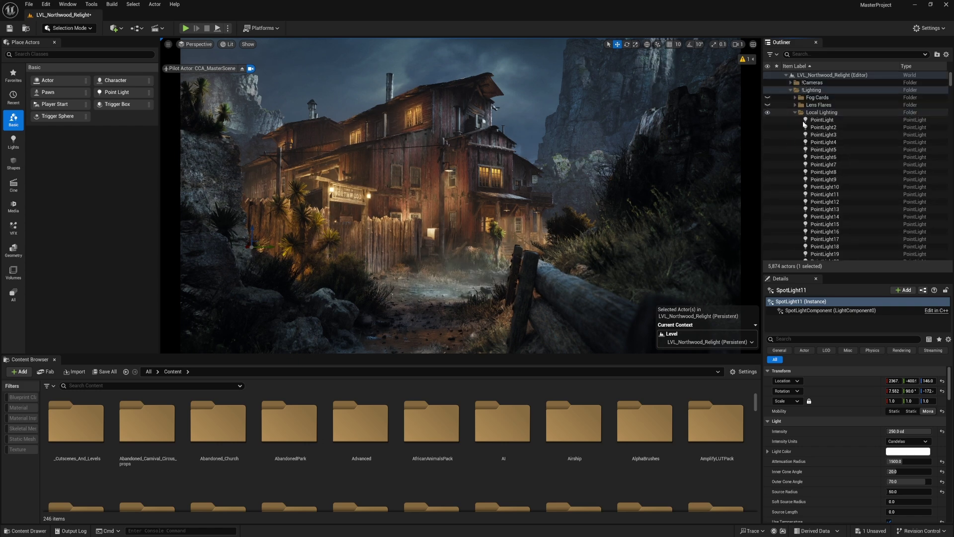
pyautogui.click(796, 113)
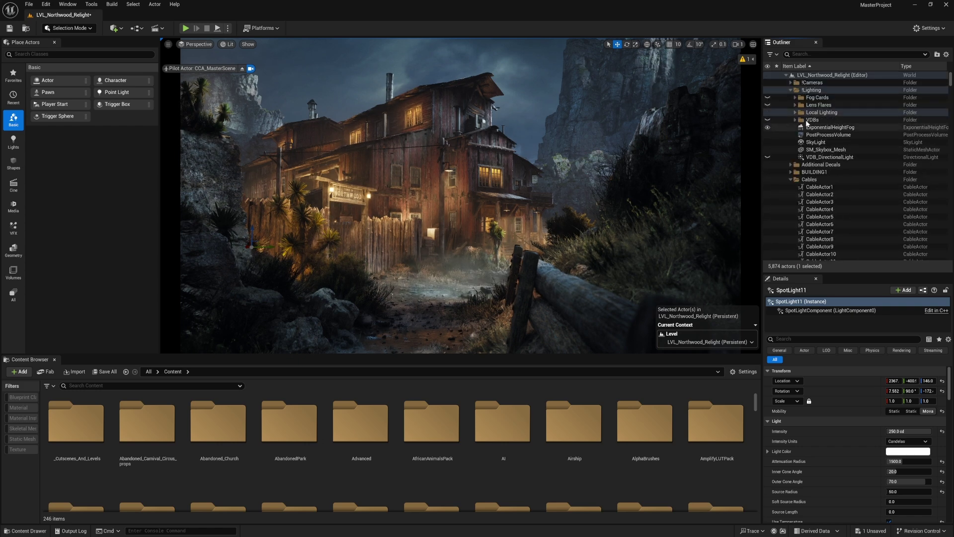
pyautogui.click(768, 114)
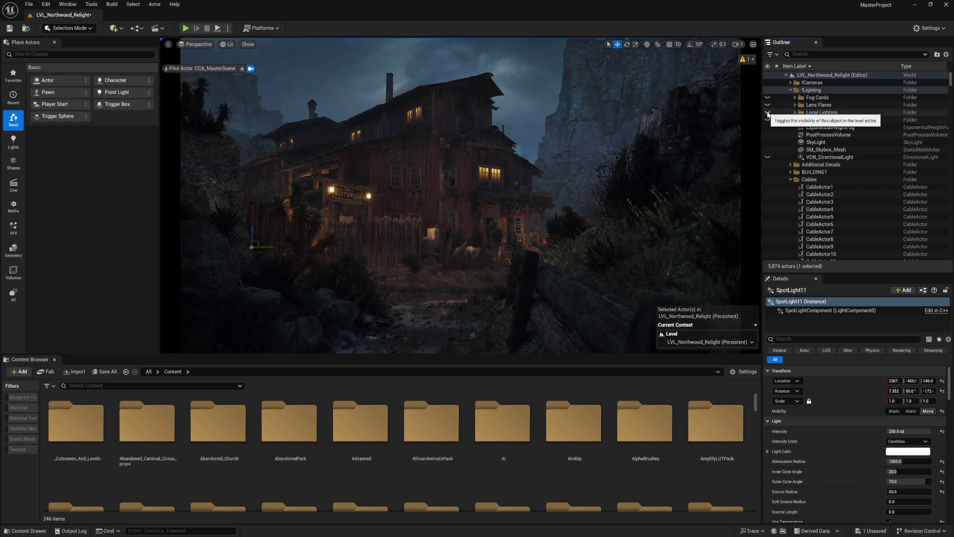
pyautogui.click(768, 114)
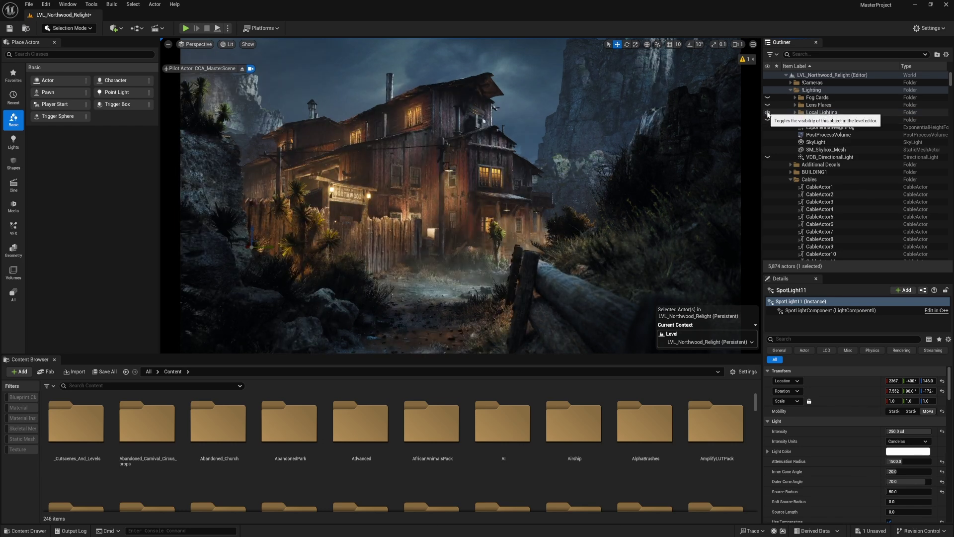
pyautogui.click(768, 114)
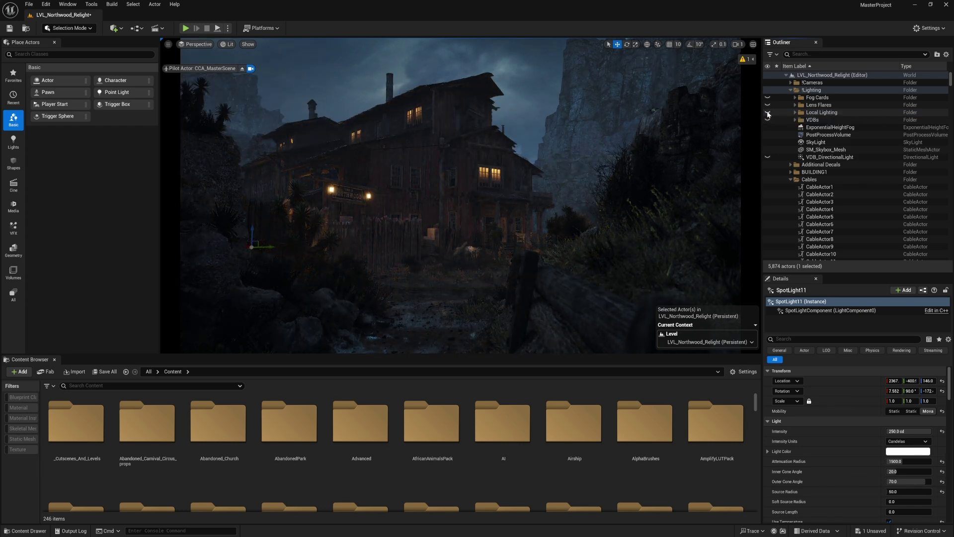
pyautogui.click(768, 114)
pyautogui.click(769, 113)
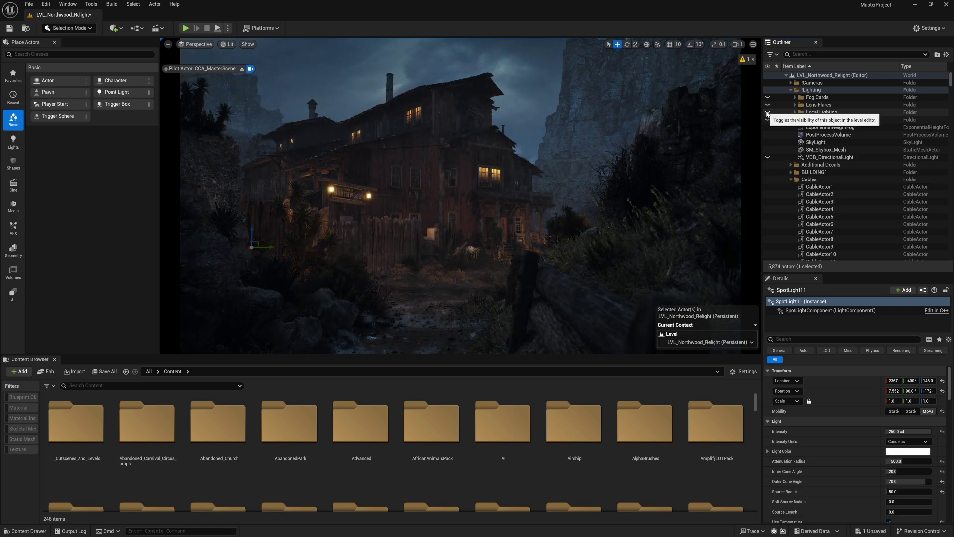
pyautogui.click(768, 113)
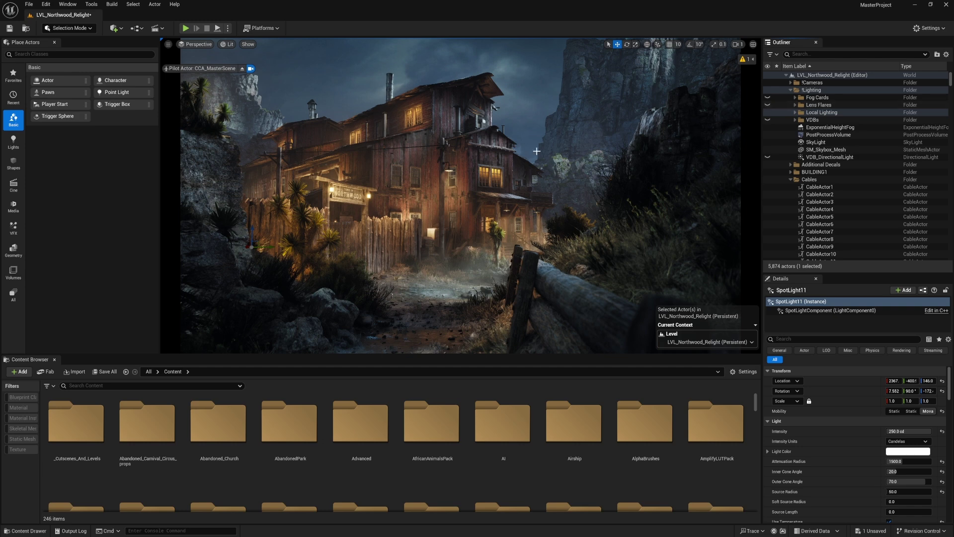
# Step: Expand the Fog Cards folder, return from the EasyFog page on Fab, and make BP_EasyFog through BP_EasyFog28 visible
pyautogui.click(794, 97)
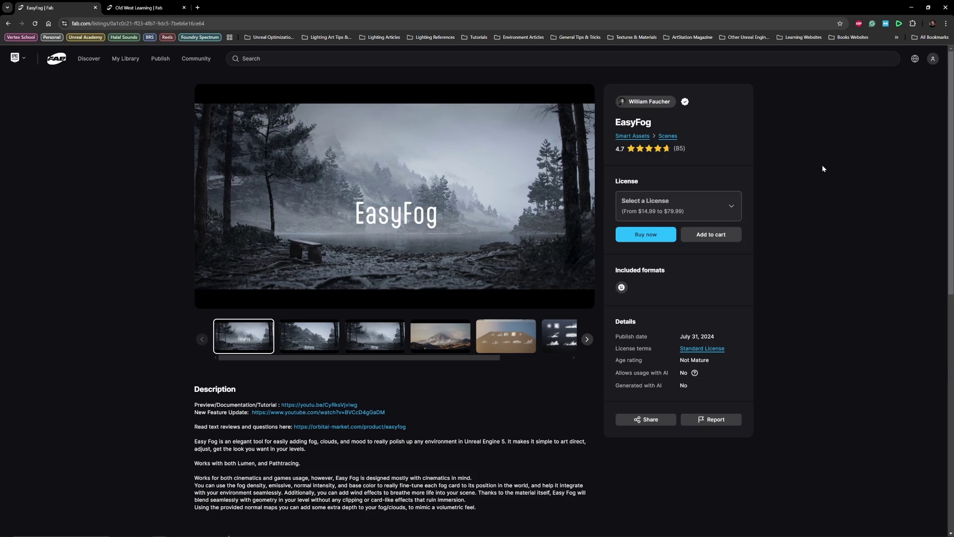
pyautogui.click(917, 6)
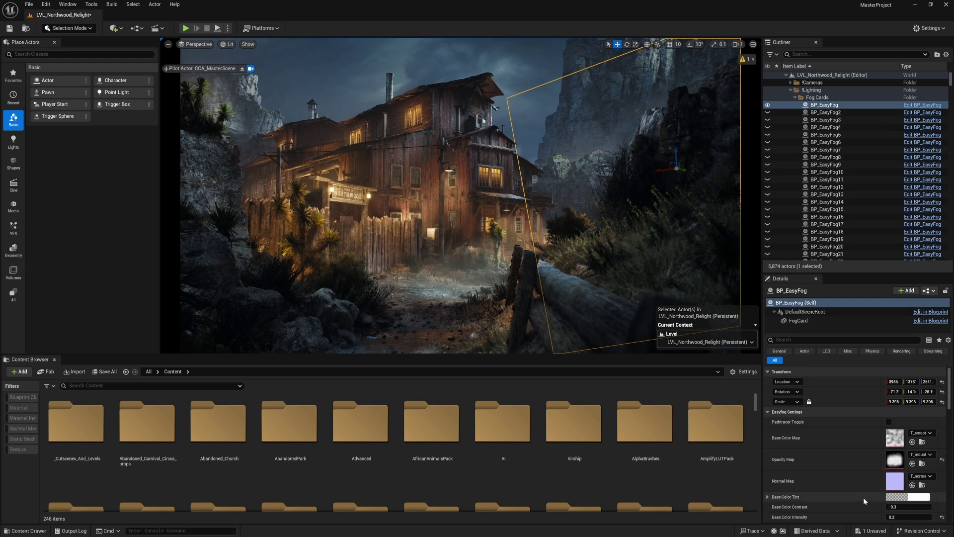
pyautogui.click(774, 106)
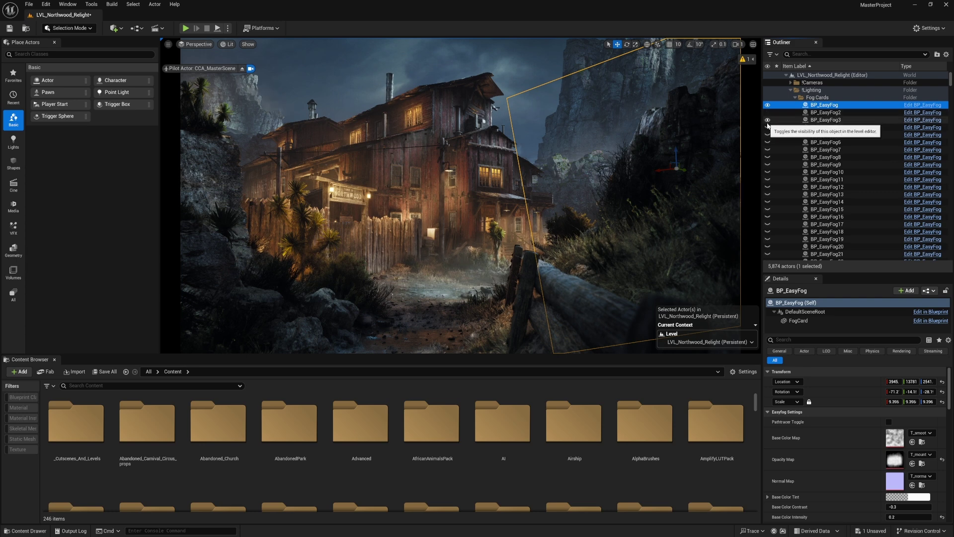
pyautogui.click(767, 135)
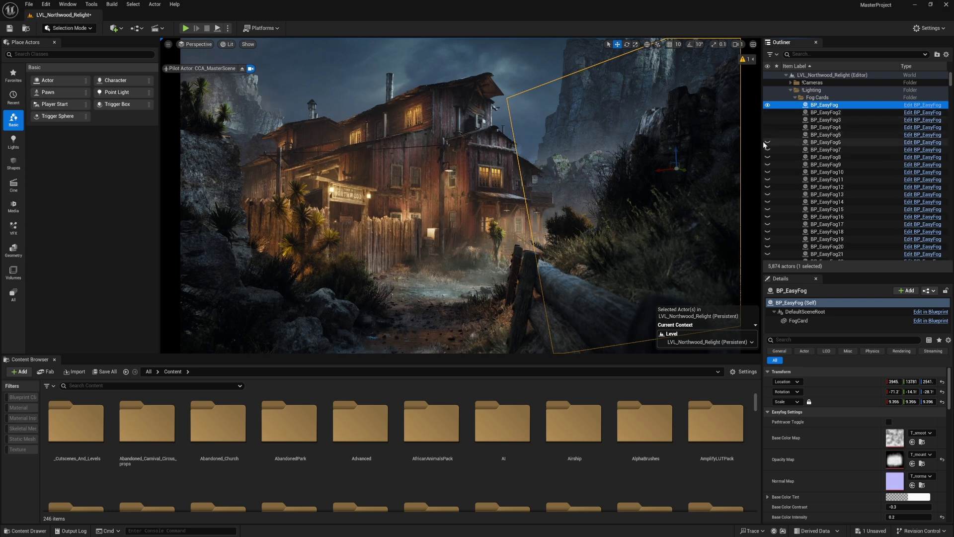
pyautogui.click(768, 142)
pyautogui.click(767, 150)
pyautogui.click(768, 157)
pyautogui.press('Escape')
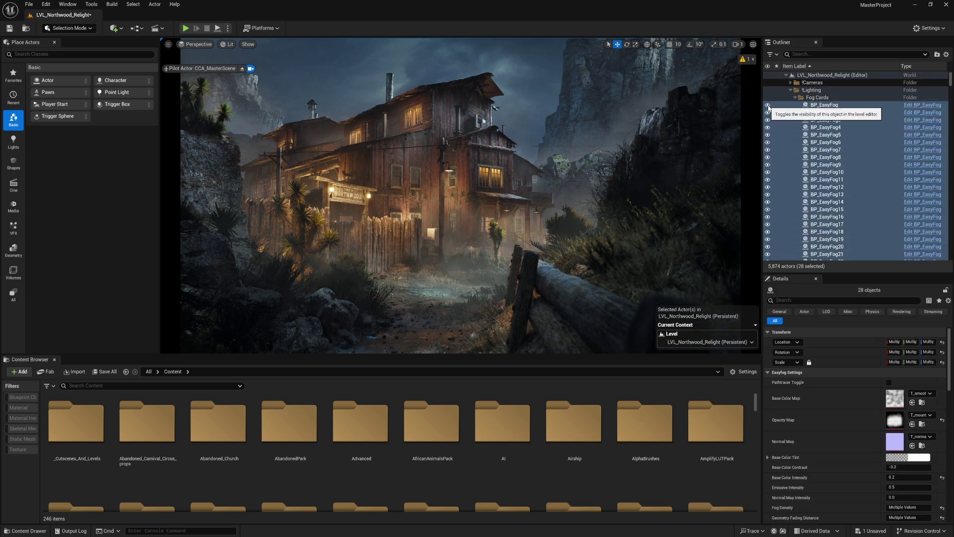
# Step: Toggle the visibility of all selected BP_EasyFog cards to compare the scene with and without them, leaving them visible
pyautogui.click(768, 106)
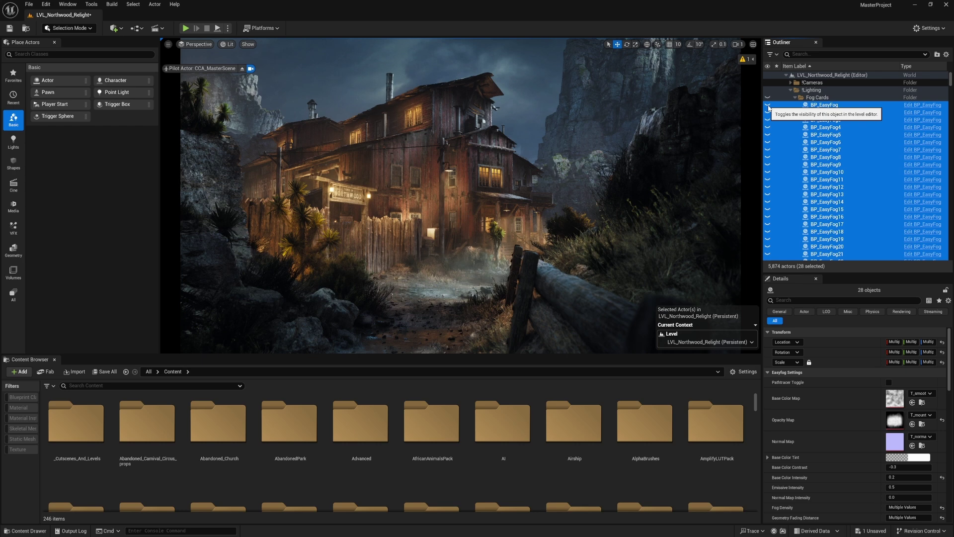
pyautogui.click(768, 106)
pyautogui.click(768, 105)
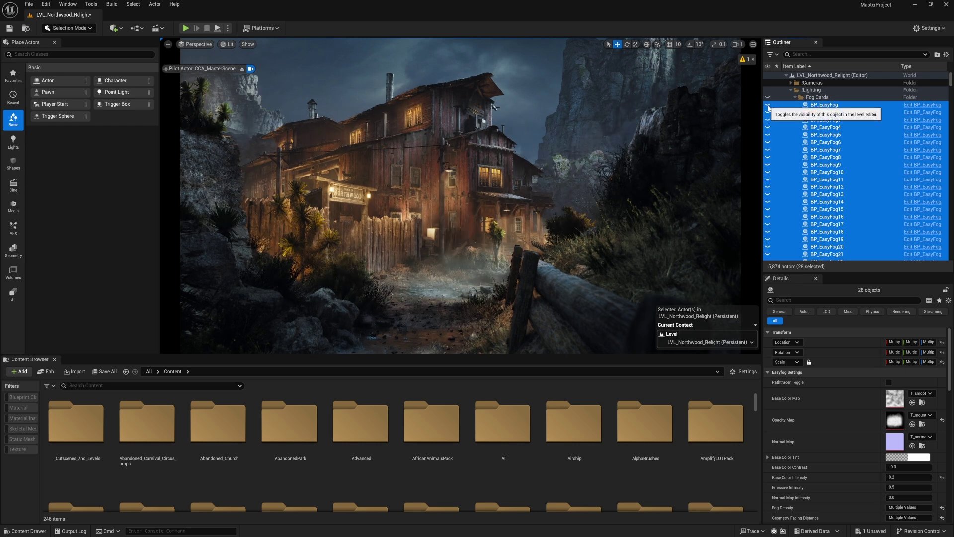
pyautogui.click(769, 105)
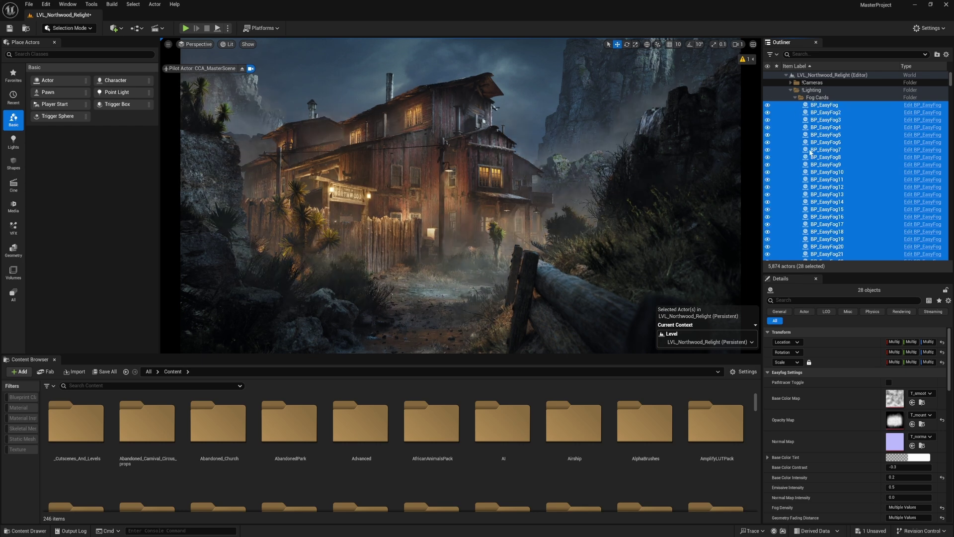
pyautogui.scroll(-5, 817, 159)
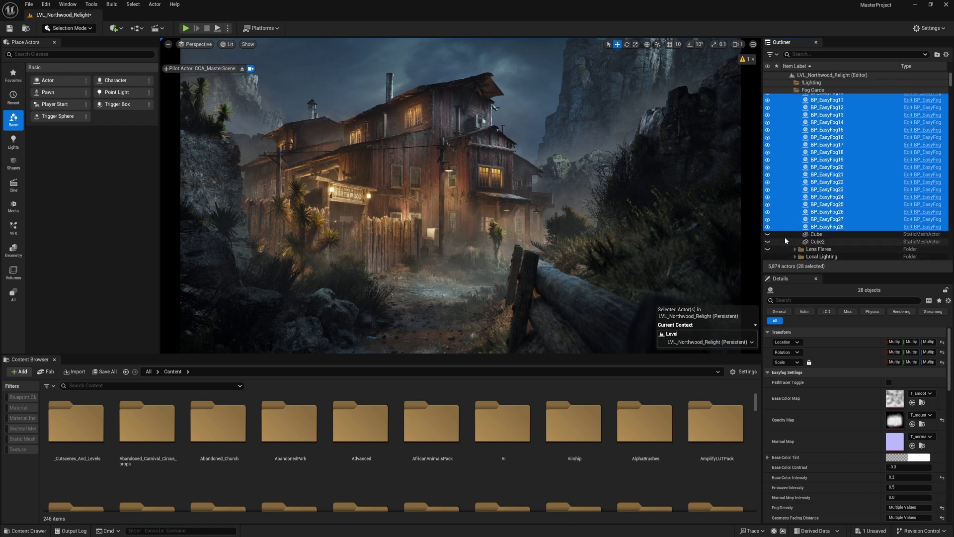
# Step: Make the Cube and Cube2 fog volumes in the Fog Cards folder visible and examine their effect outside the piloted camera view
pyautogui.click(785, 234)
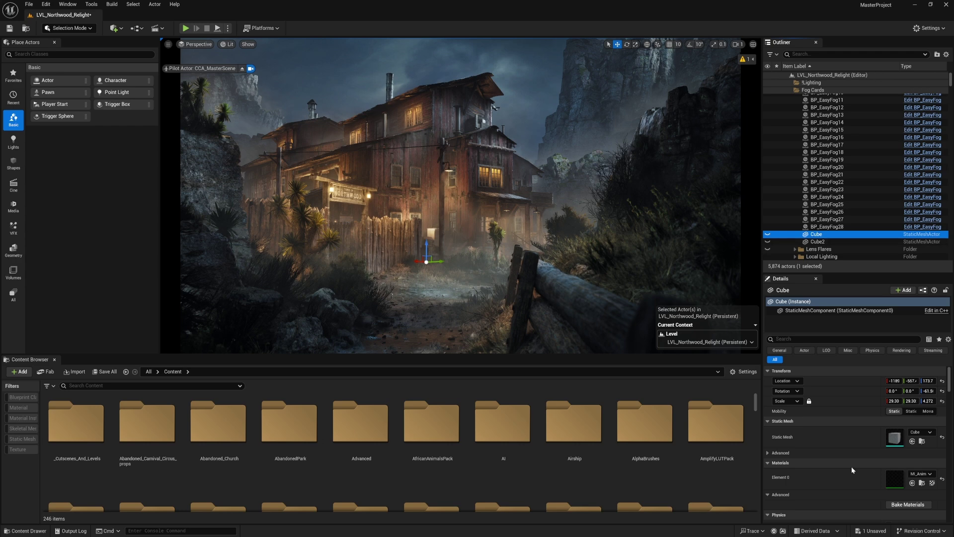
pyautogui.click(242, 69)
pyautogui.click(768, 235)
pyautogui.moveTo(472, 212); pyautogui.dragTo(472, 212, button='right')
pyautogui.moveTo(461, 211); pyautogui.dragTo(460, 82)
pyautogui.moveTo(461, 82); pyautogui.dragTo(461, 60, button='right')
pyautogui.moveTo(475, 186); pyautogui.dragTo(475, 186, button='right')
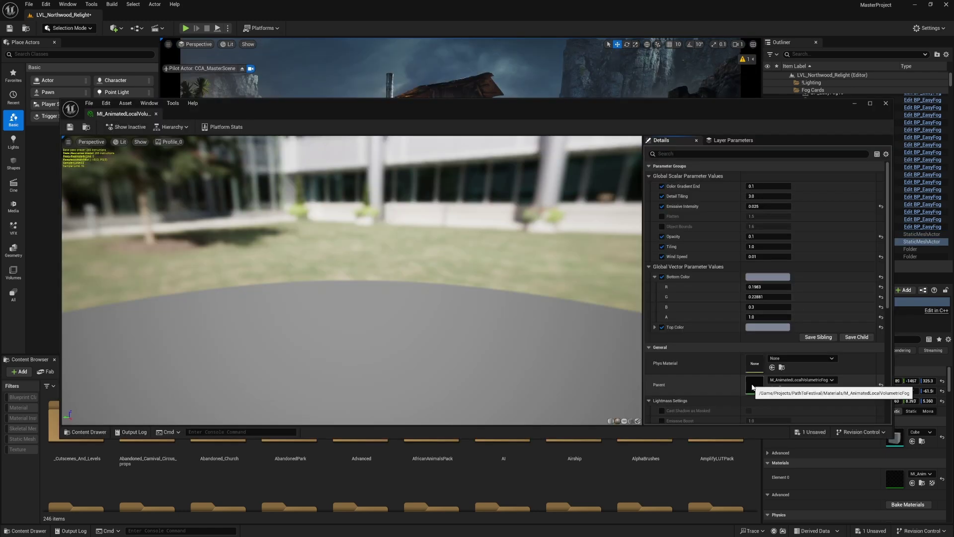
# Step: Examine Cube2's fog material instance parameters and its parent M_AnimatedLocalVolumetricFog material graph, and close the material editor
pyautogui.doubleClick(753, 387)
pyautogui.moveTo(567, 187); pyautogui.dragTo(667, 198, button='right')
pyautogui.scroll(-3, 539, 285)
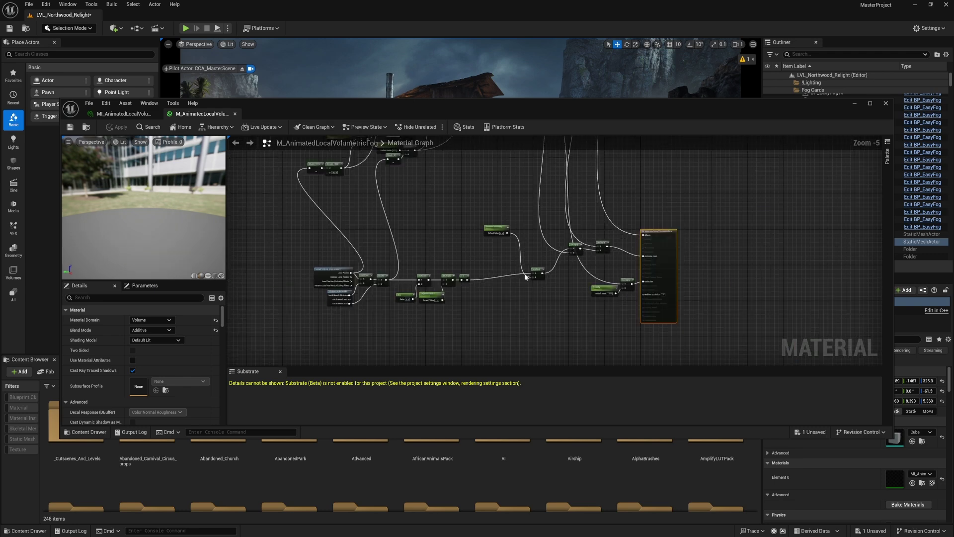
pyautogui.moveTo(567, 221); pyautogui.dragTo(573, 312, button='right')
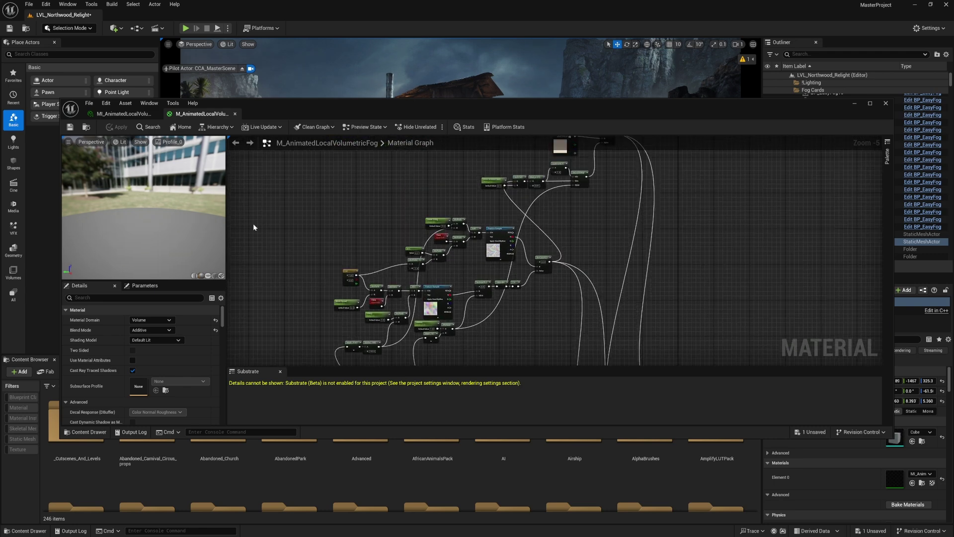
pyautogui.click(235, 114)
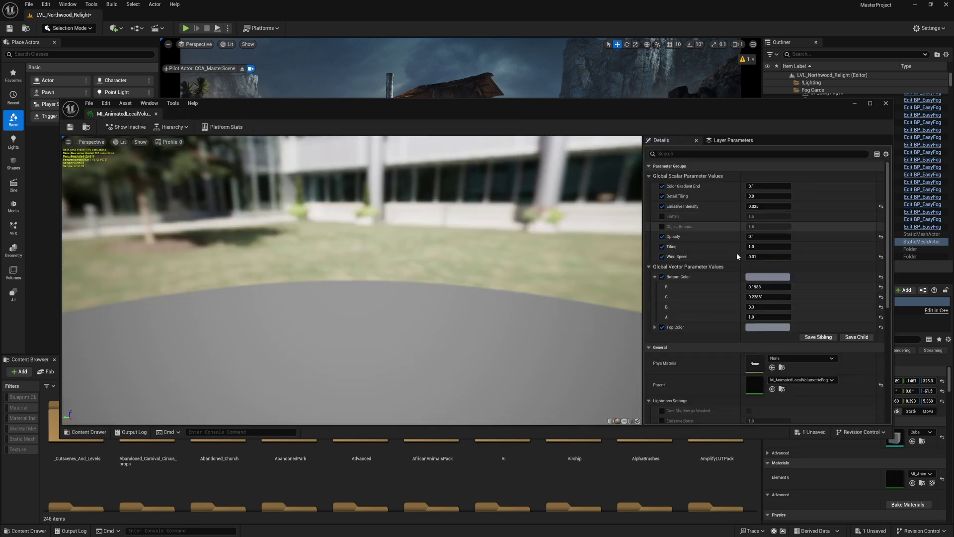
pyautogui.click(886, 103)
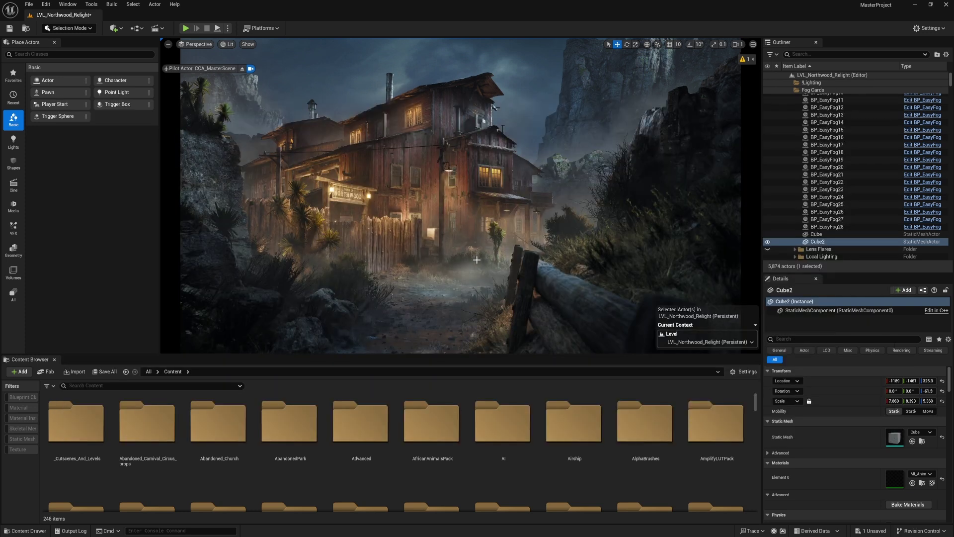
# Step: Collapse the Fog Cards folder, make the Lens Flares folder visible, and return from the Custom Lens Flare VFX page on Fab
pyautogui.click(795, 90)
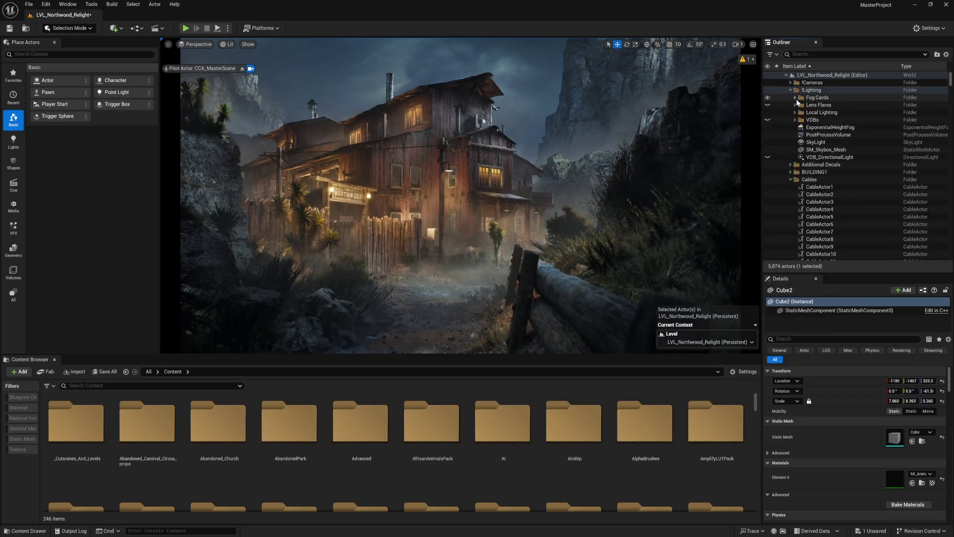
pyautogui.click(782, 105)
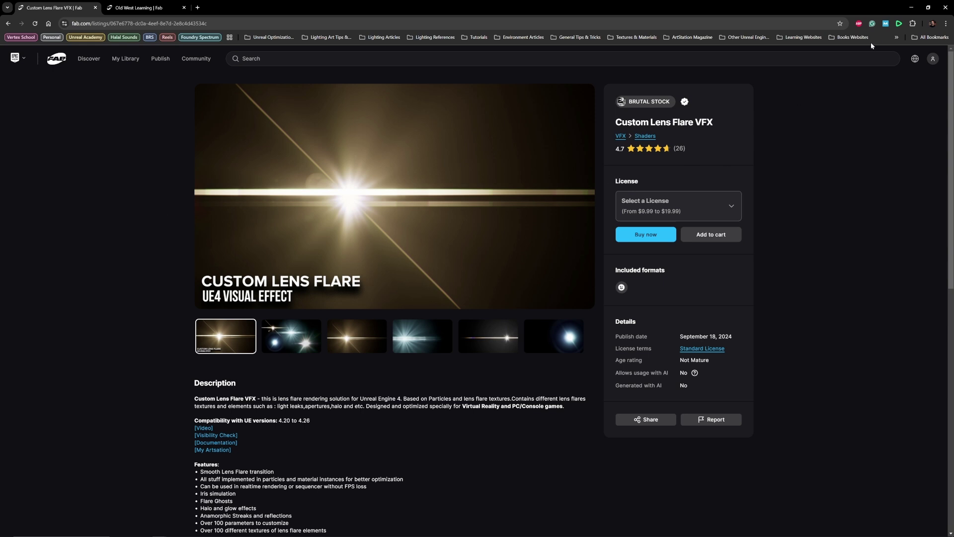
pyautogui.click(911, 7)
# Step: Focus on the Flare_SimpleGlow_01_P emitter near the Northwood gate, try moving it to different positions, and undo the moves
pyautogui.click(691, 165)
pyautogui.press('f')
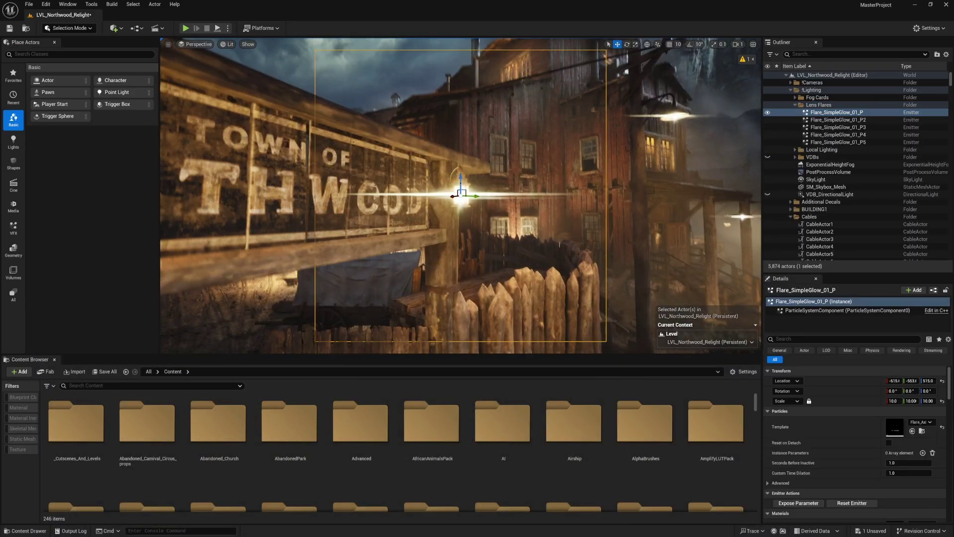
pyautogui.moveTo(461, 195)
pyautogui.keyDown('alt'); pyautogui.mouseDown()
pyautogui.moveTo(521, 196)
pyautogui.moveTo(437, 195)
pyautogui.moveTo(471, 194)
pyautogui.mouseUp(); pyautogui.keyUp('alt')
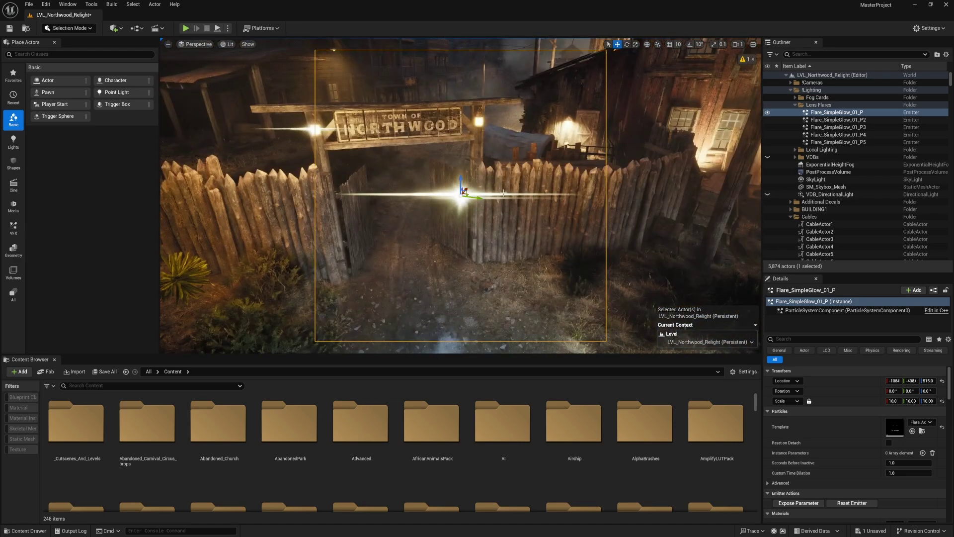
pyautogui.moveTo(461, 180); pyautogui.dragTo(461, 236)
pyautogui.hotkey('ctrl', 'z')
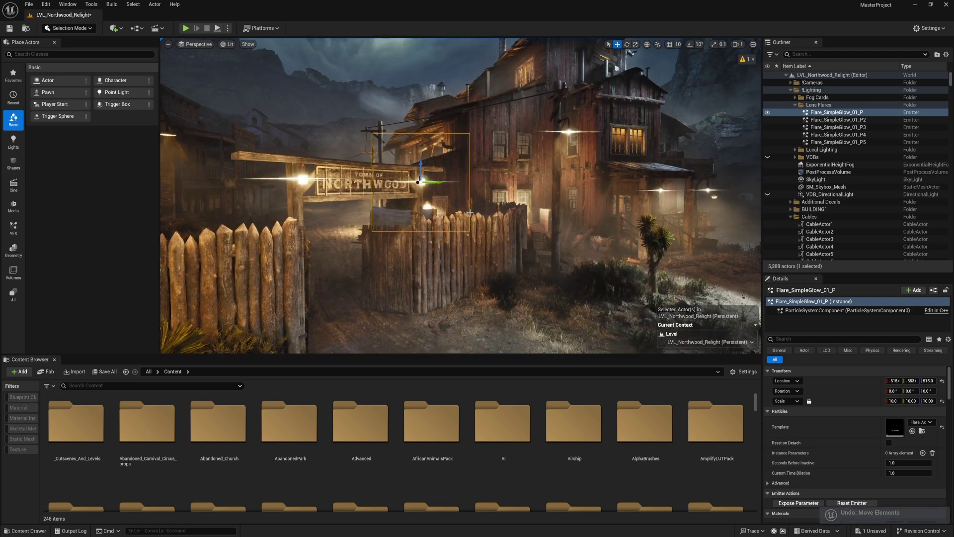
# Step: Return the viewport to the placed camera CCA_MasterScene
pyautogui.click(195, 44)
pyautogui.moveTo(236, 129)
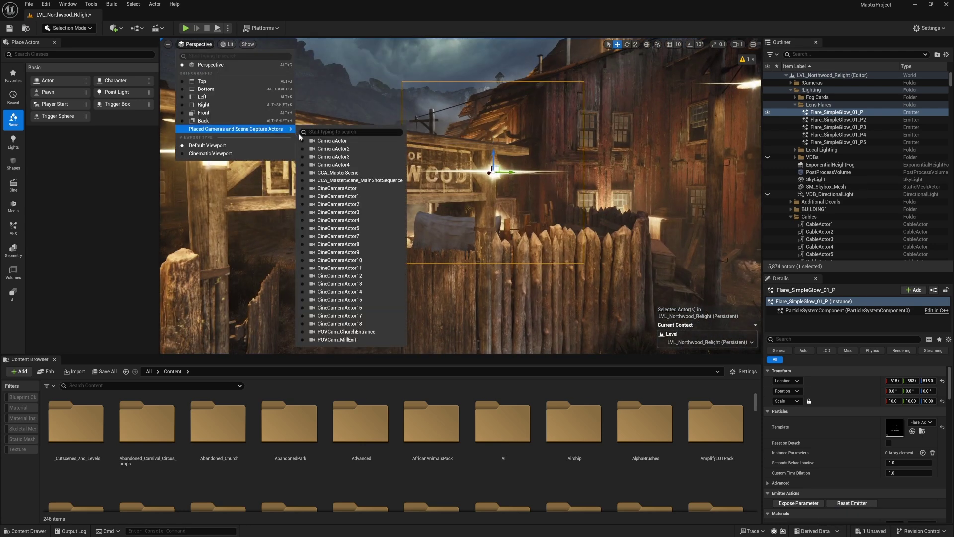
pyautogui.click(352, 173)
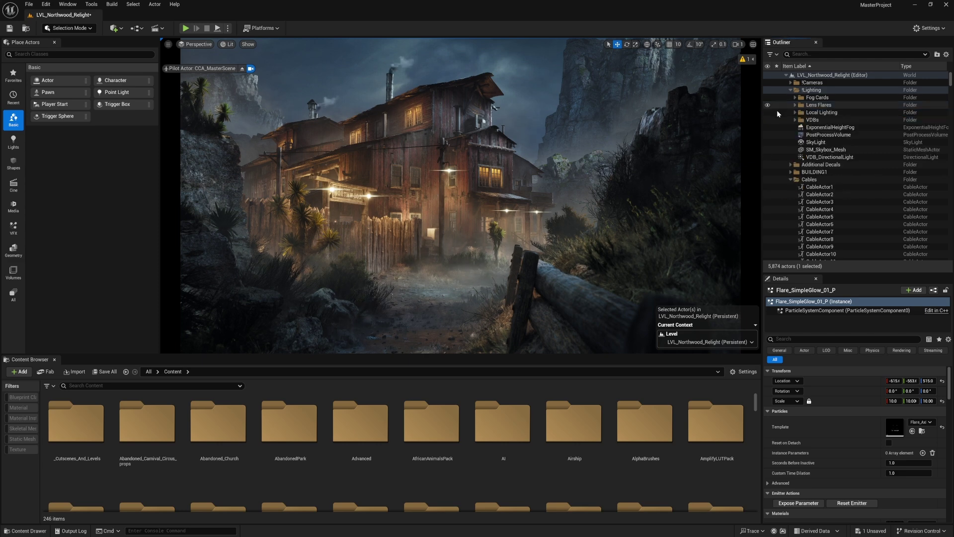
# Step: Hide the Local Lighting and Lens Flares folders and toggle the Fog Cards folder to compare the unlit scene, leaving Fog Cards visible
pyautogui.click(769, 111)
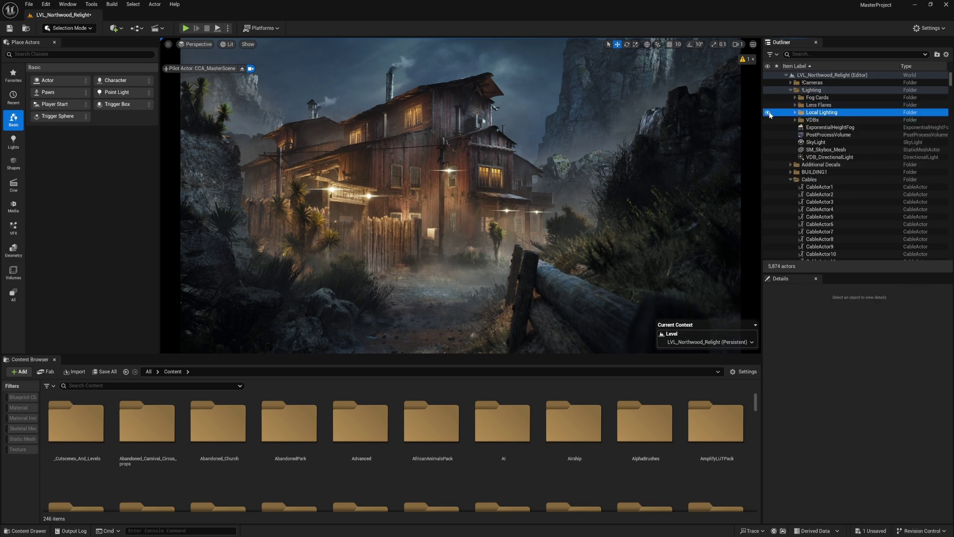
pyautogui.click(769, 99)
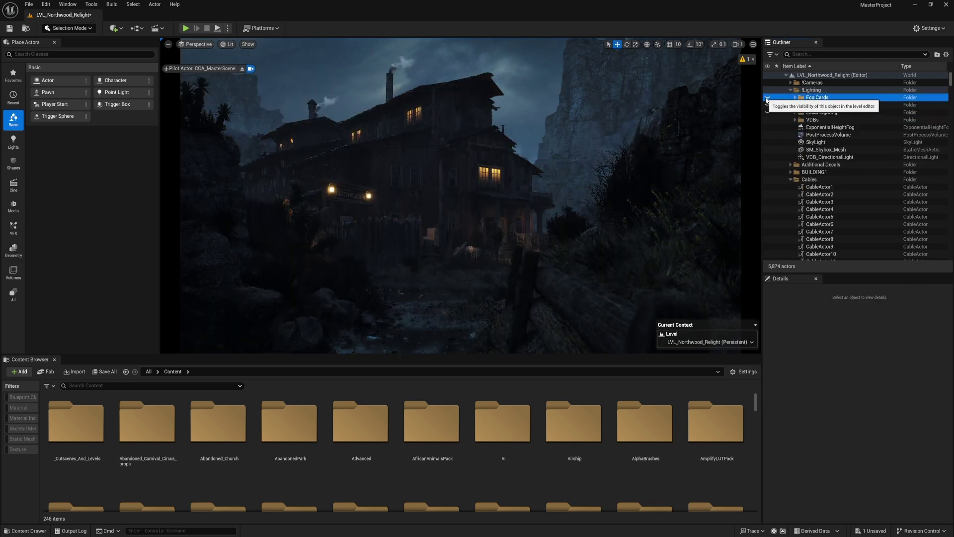
pyautogui.click(768, 99)
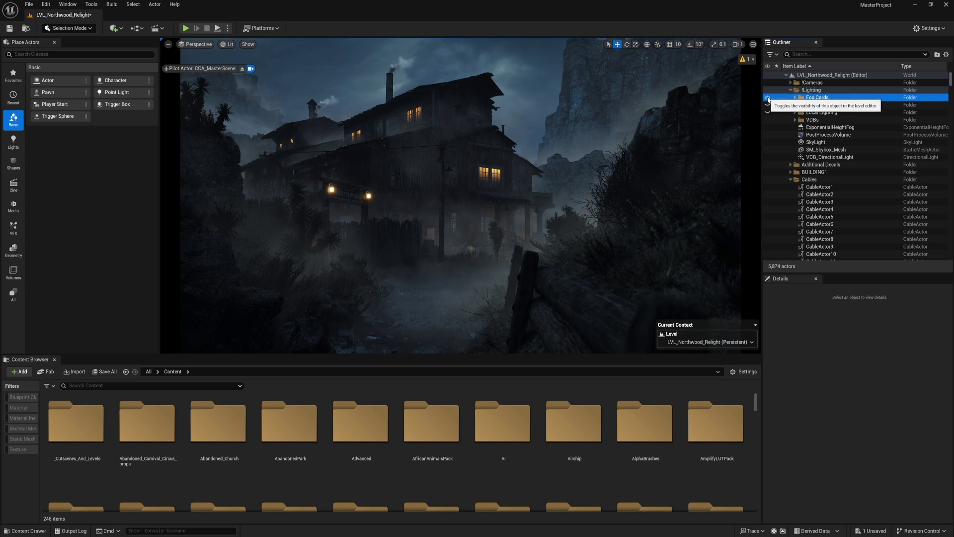
pyautogui.click(768, 98)
pyautogui.click(768, 98)
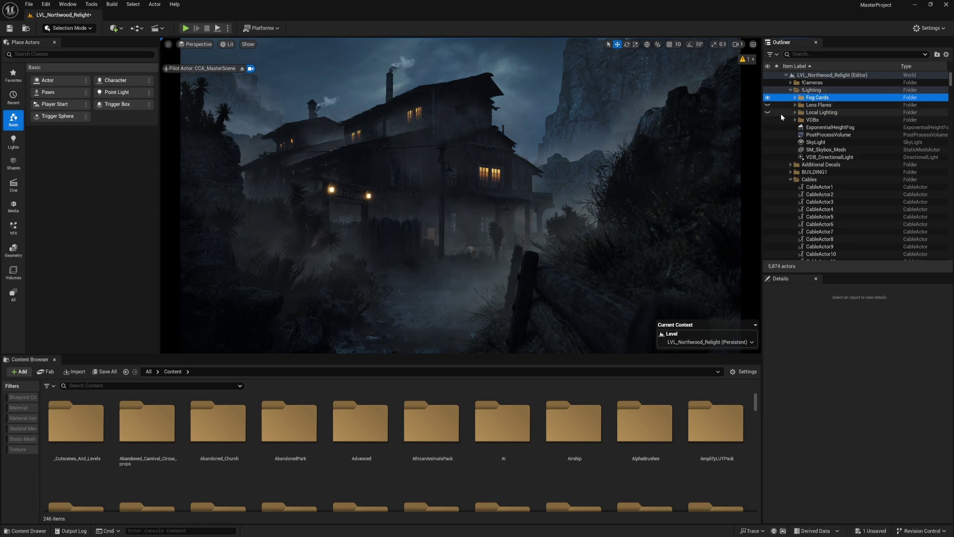
# Step: Show the Local Lighting folder and the Lens Flares folder again to compare each layer's contribution to the scene
pyautogui.click(768, 113)
pyautogui.click(769, 114)
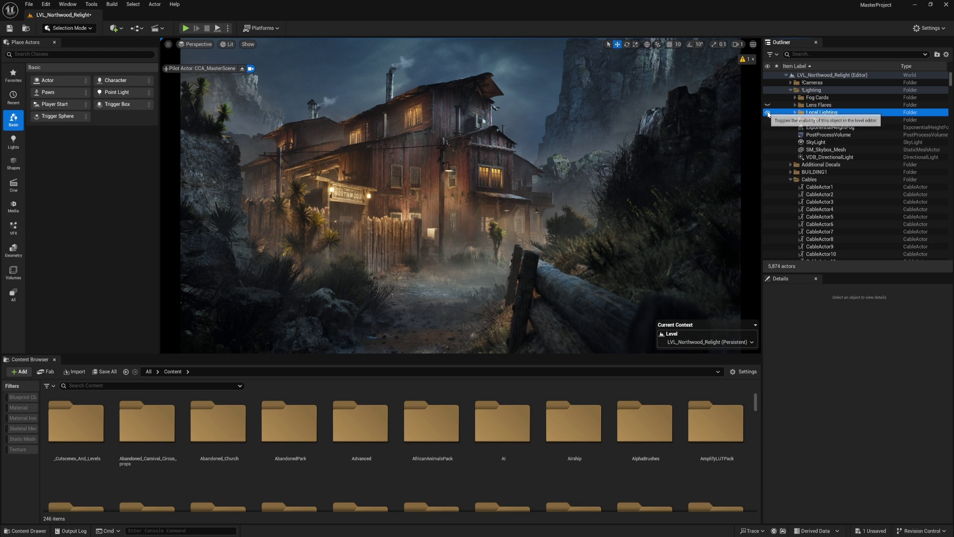
pyautogui.click(768, 105)
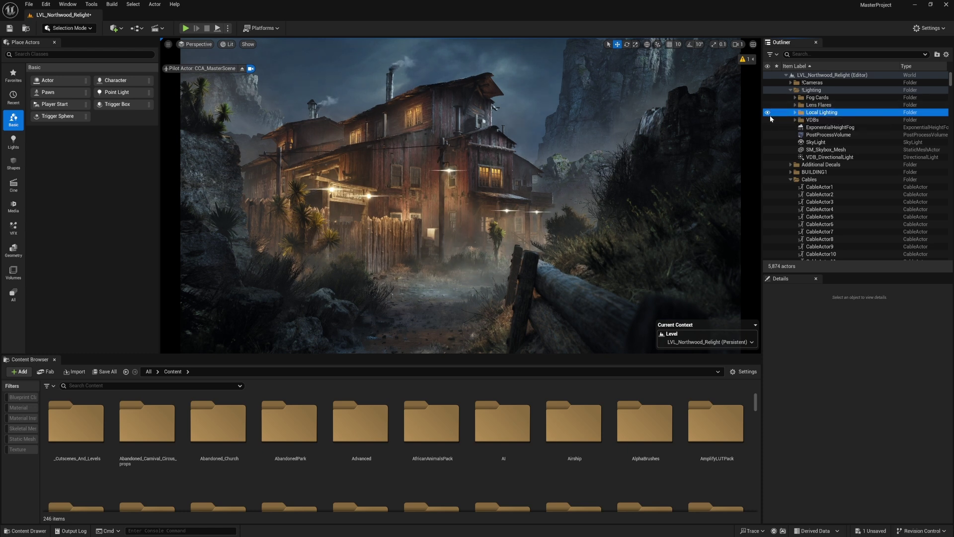